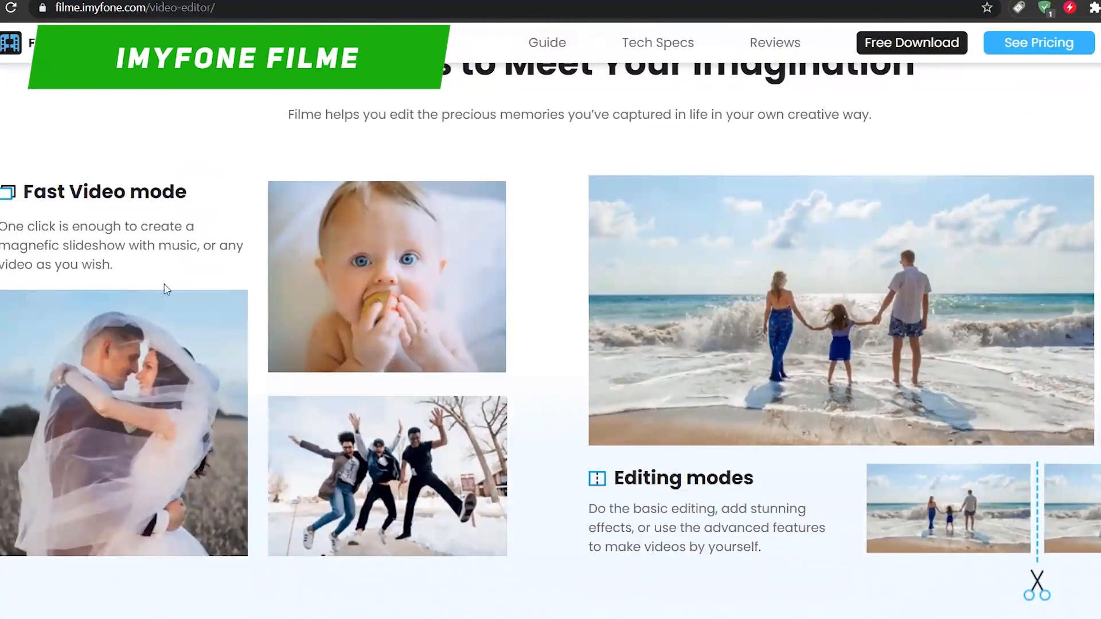
Scroll through the Filme video editor web page to review its features and supported formats.
scroll(520, 289, "down", 7)
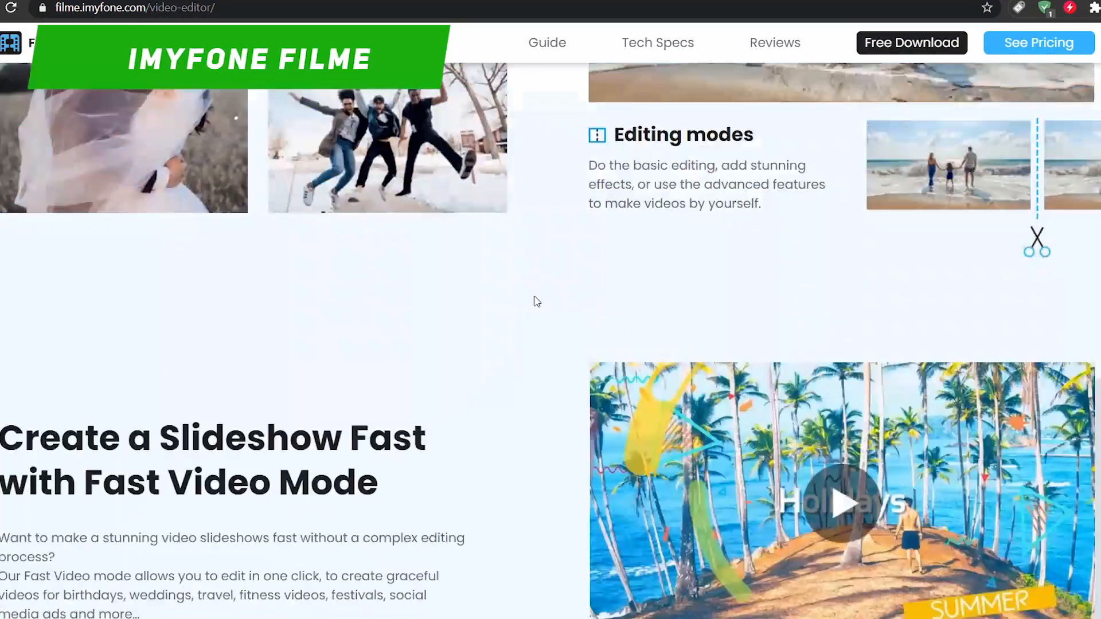
scroll(514, 231, "down", 10)
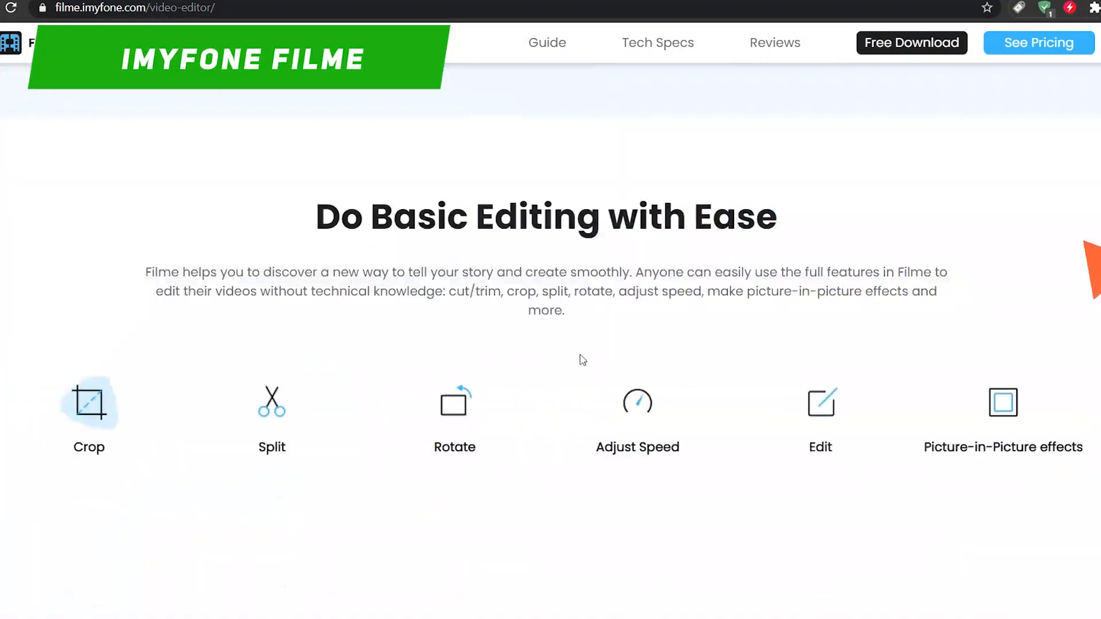
scroll(647, 376, "down", 3)
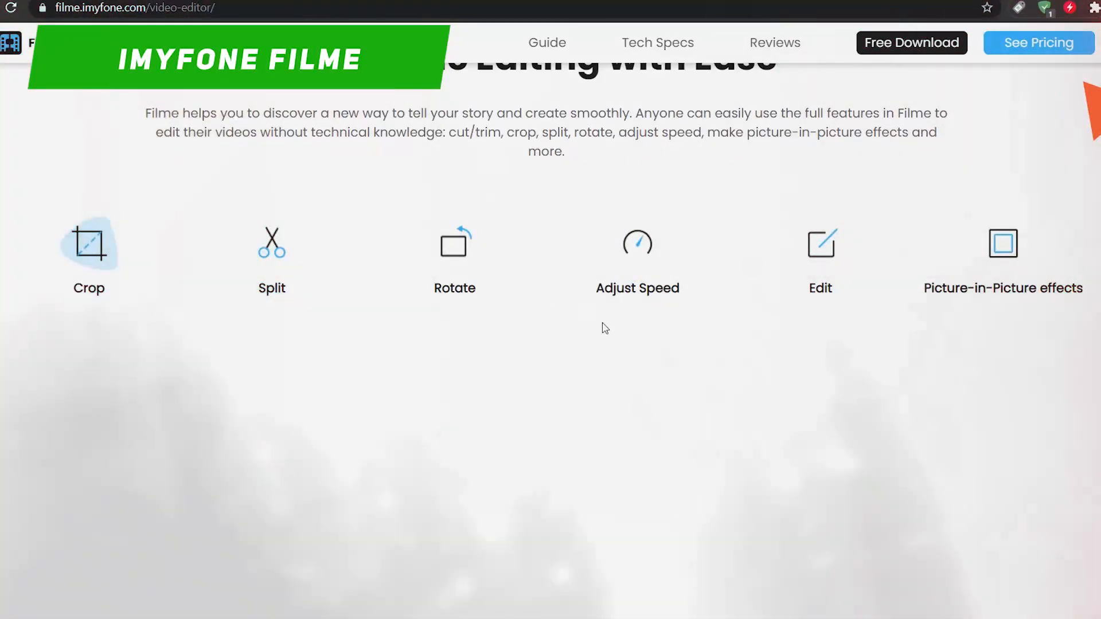
scroll(605, 328, "down", 8)
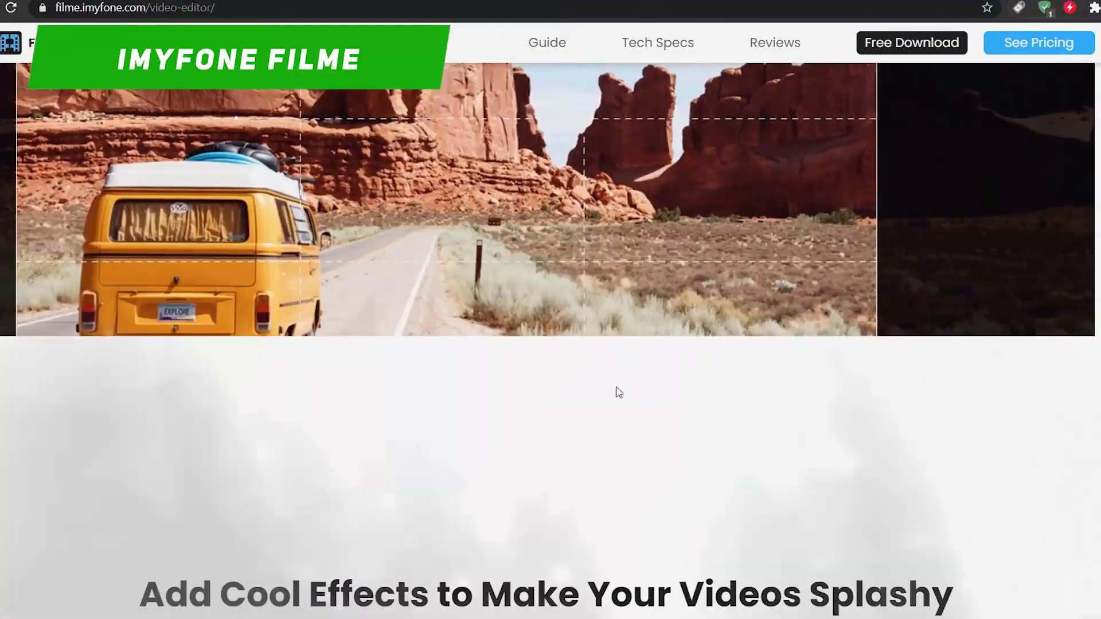
scroll(611, 375, "down", 7)
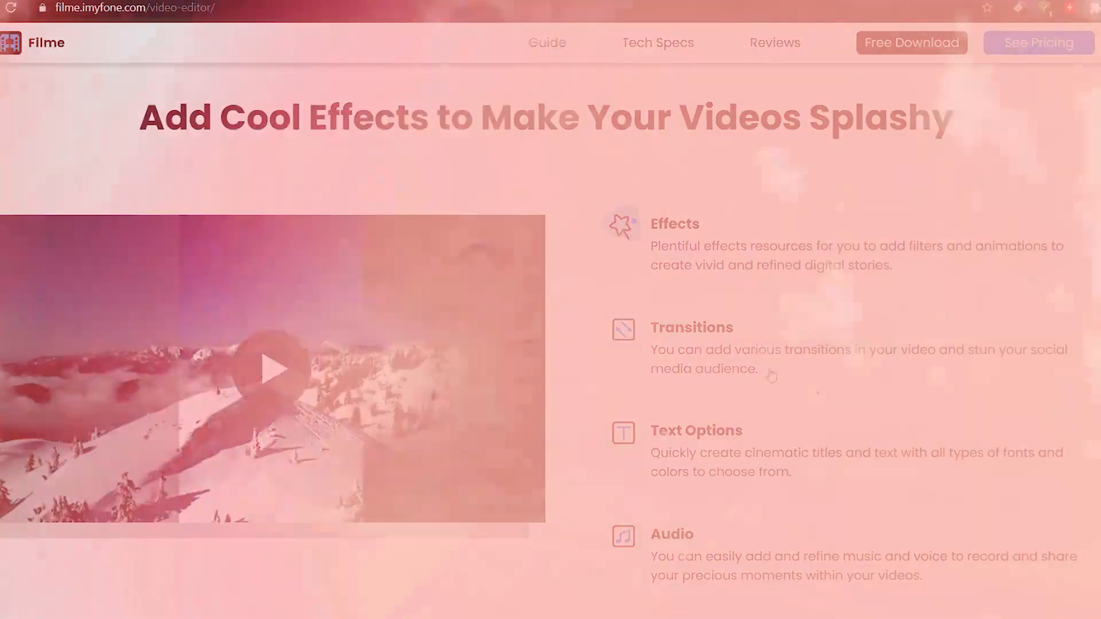
scroll(769, 369, "down", 3)
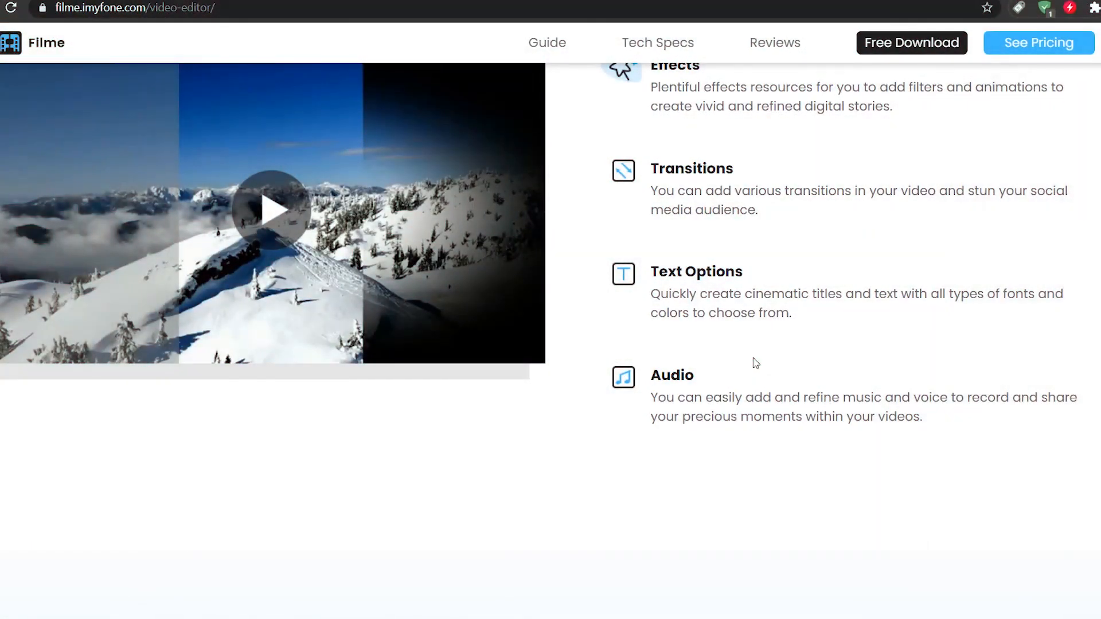
scroll(756, 363, "down", 8)
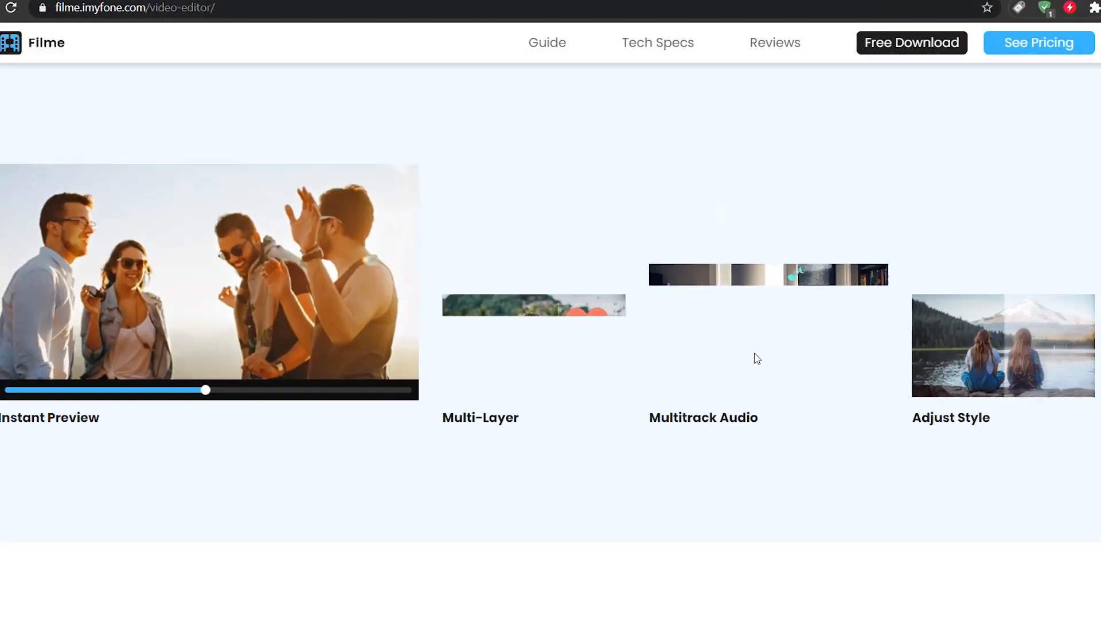
scroll(755, 353, "down", 8)
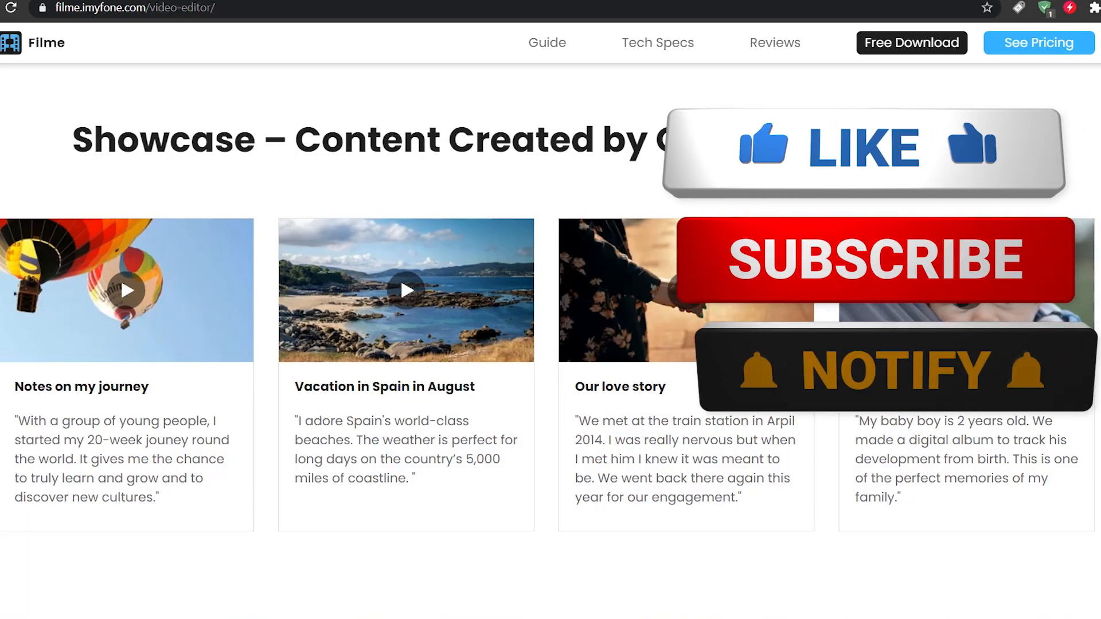
scroll(834, 287, "down", 5)
scroll(893, 570, "down", 4)
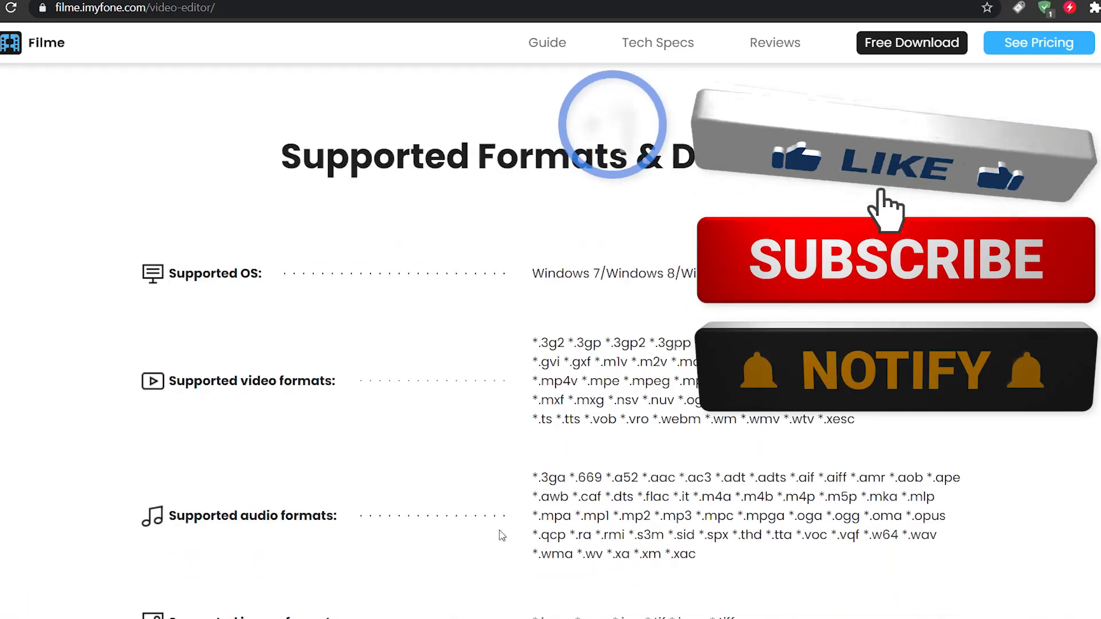
scroll(893, 569, "down", 4)
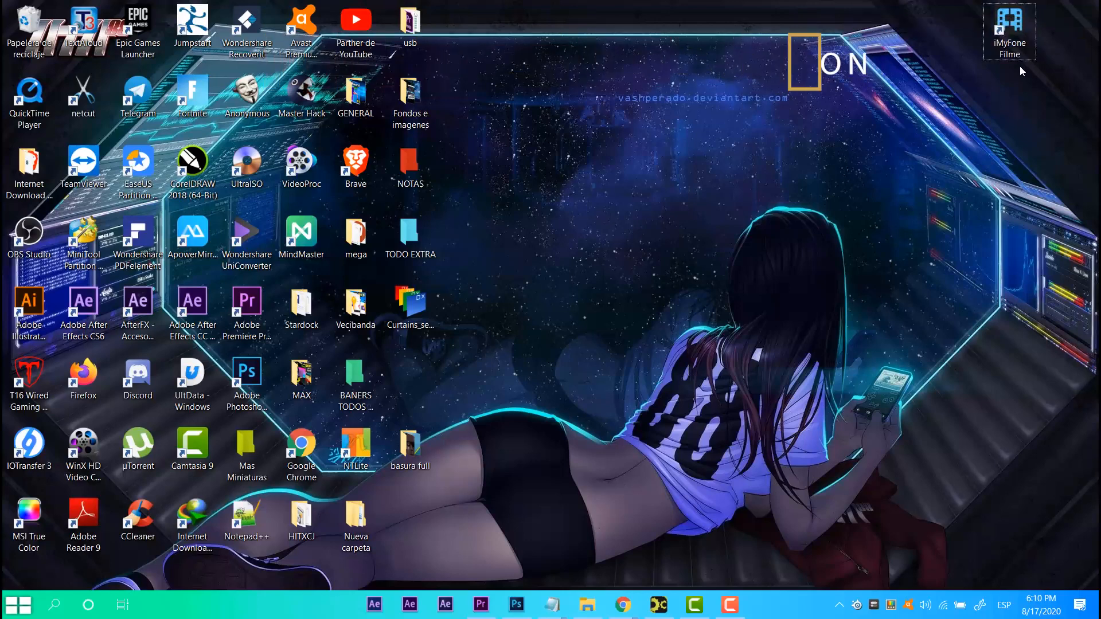
Launch iMyFone Filme and delete the existing clips from My Media.
left_click(1013, 41)
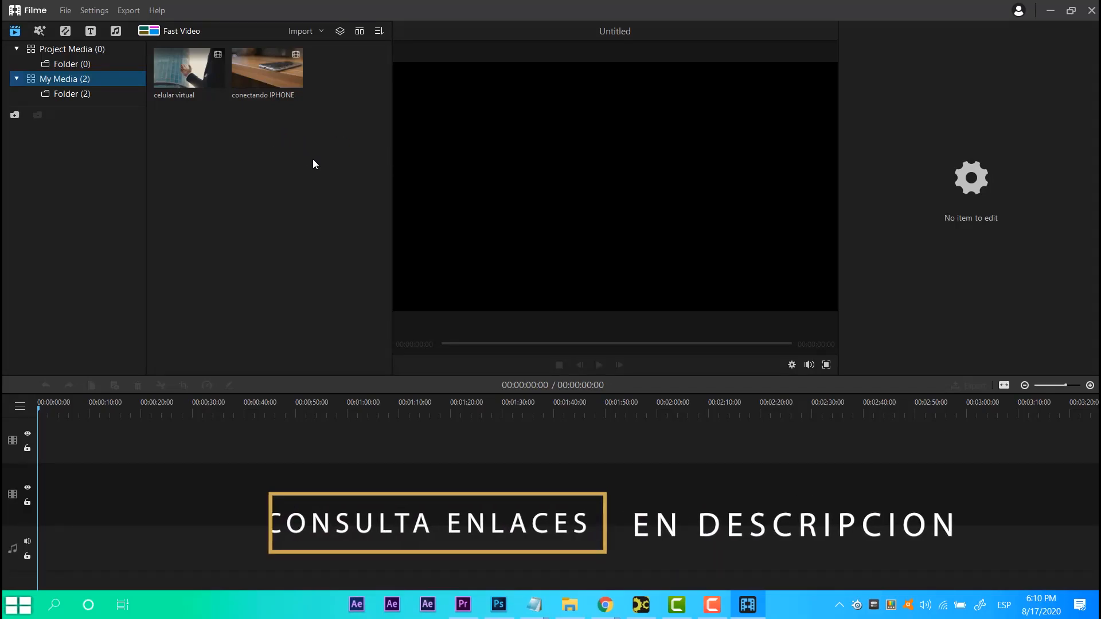
left_click_drag(312, 159, 189, 57)
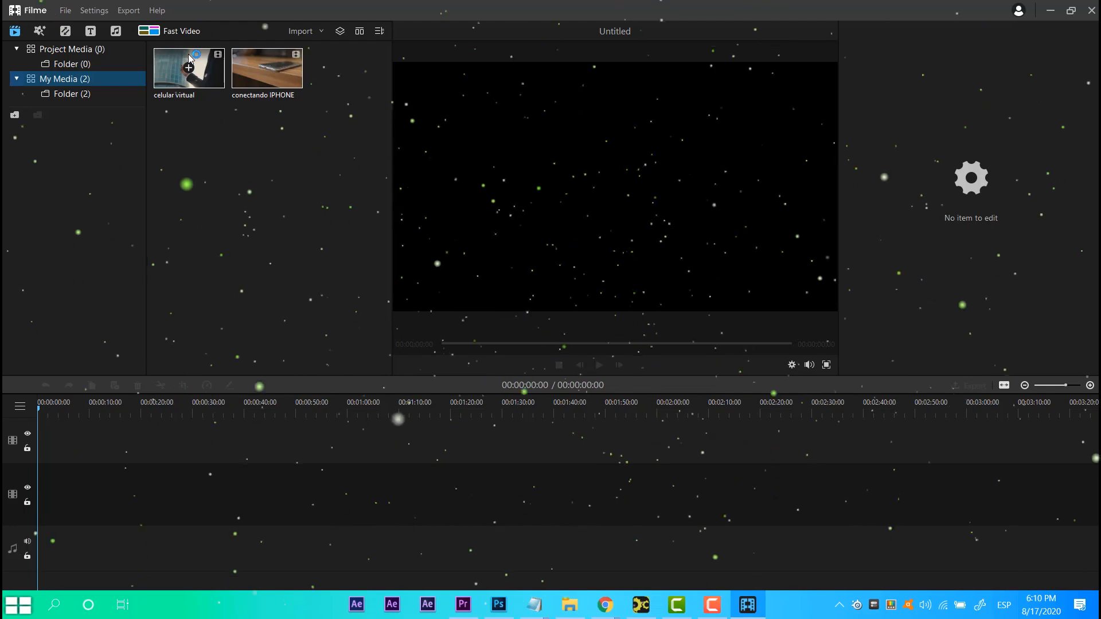
key("Delete")
left_click(574, 307)
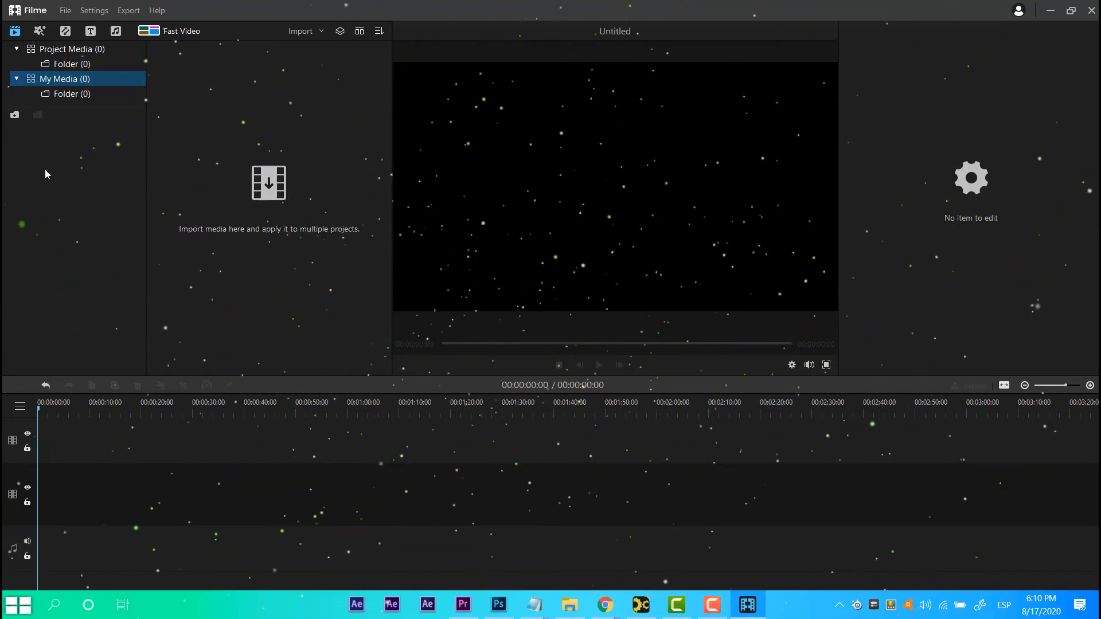
Import the android play store video into the media library.
left_click(270, 185)
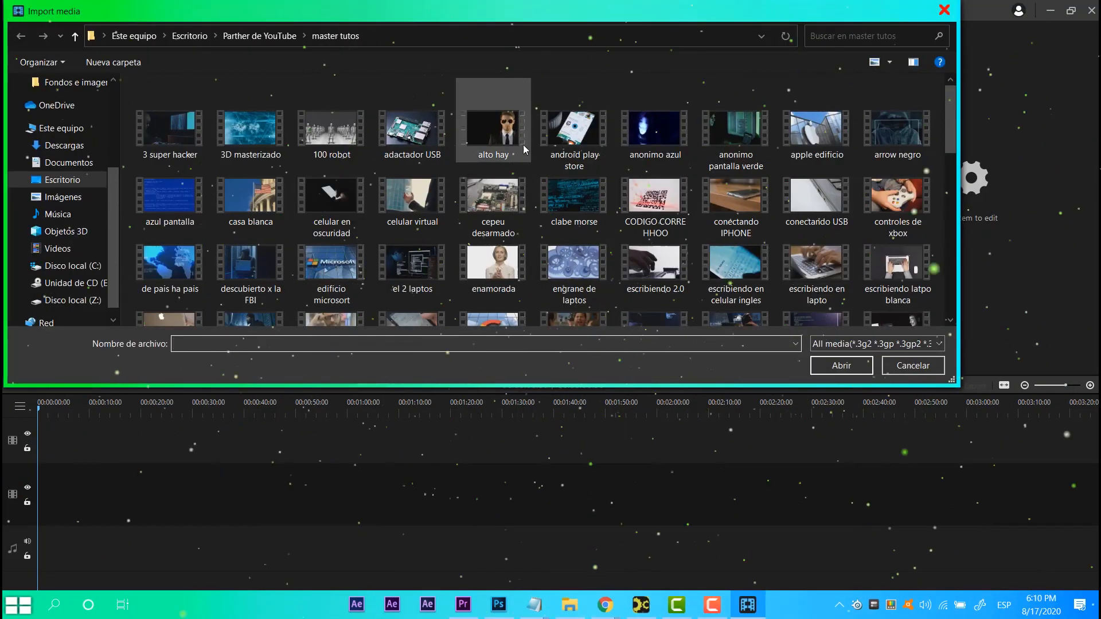
double_click(573, 132)
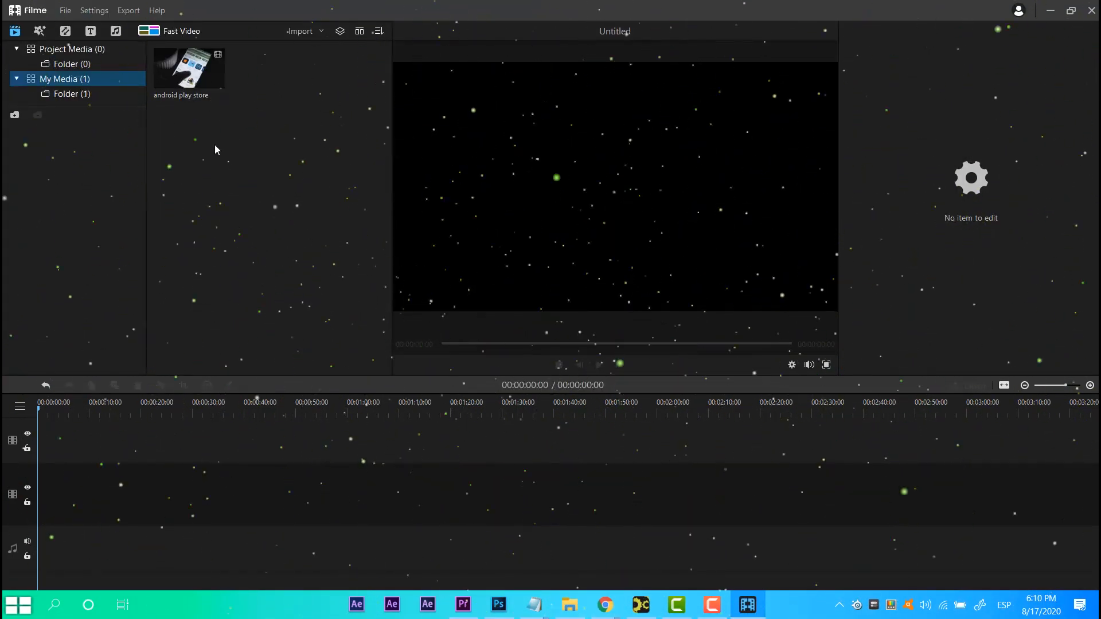
Import the escribiendo latpo blanca and impresionanti sague clips into the media library.
left_click(299, 32)
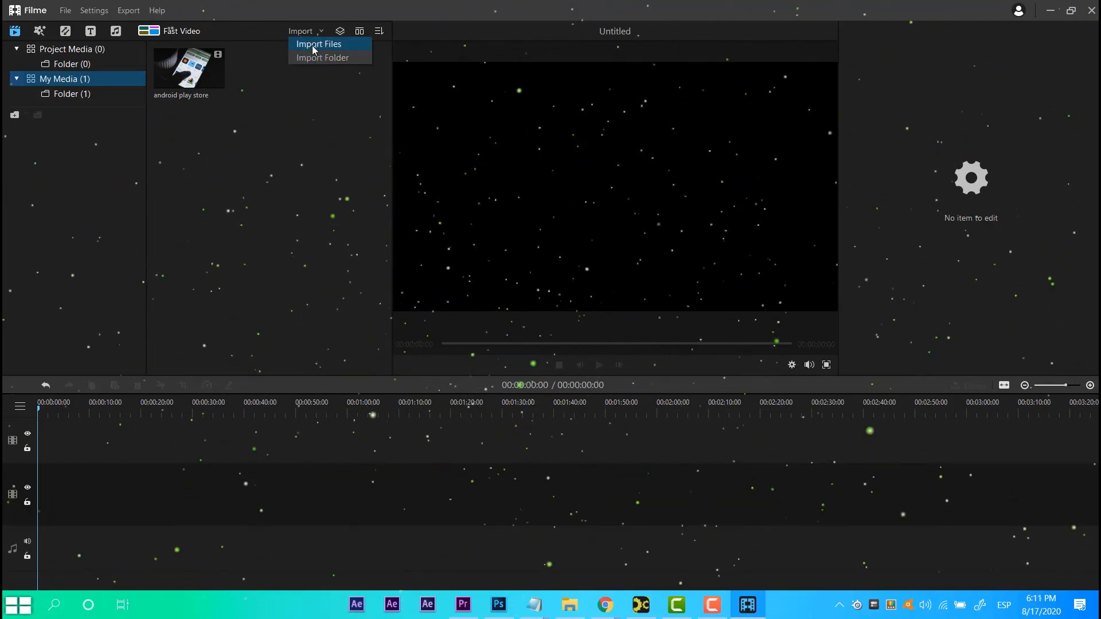
left_click(314, 46)
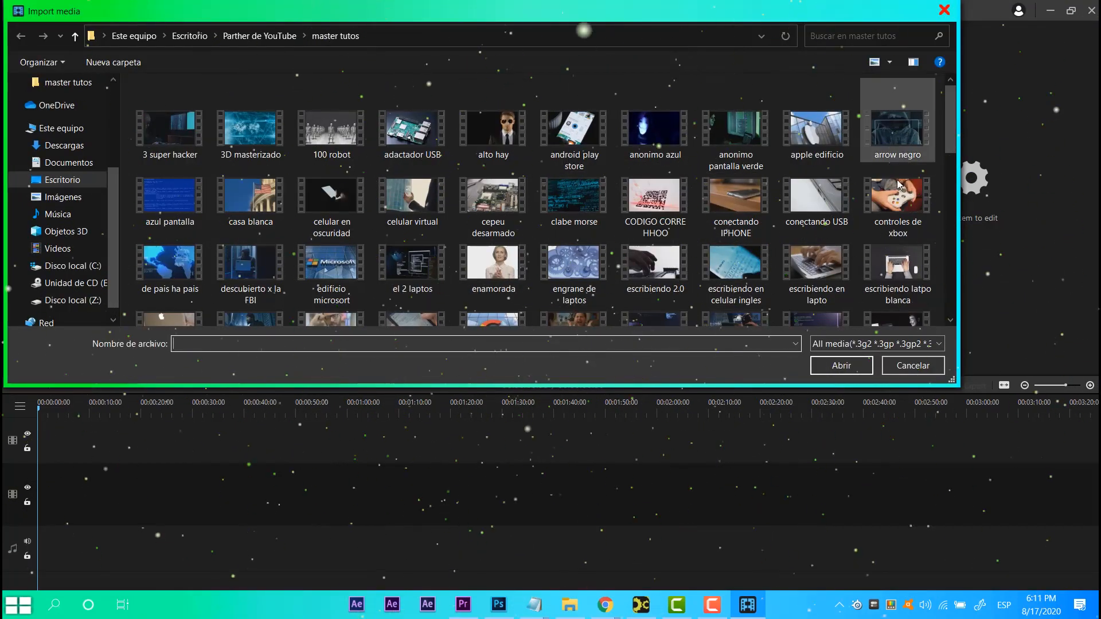
scroll(884, 195, "down", 5)
scroll(887, 204, "up", 5)
double_click(896, 270)
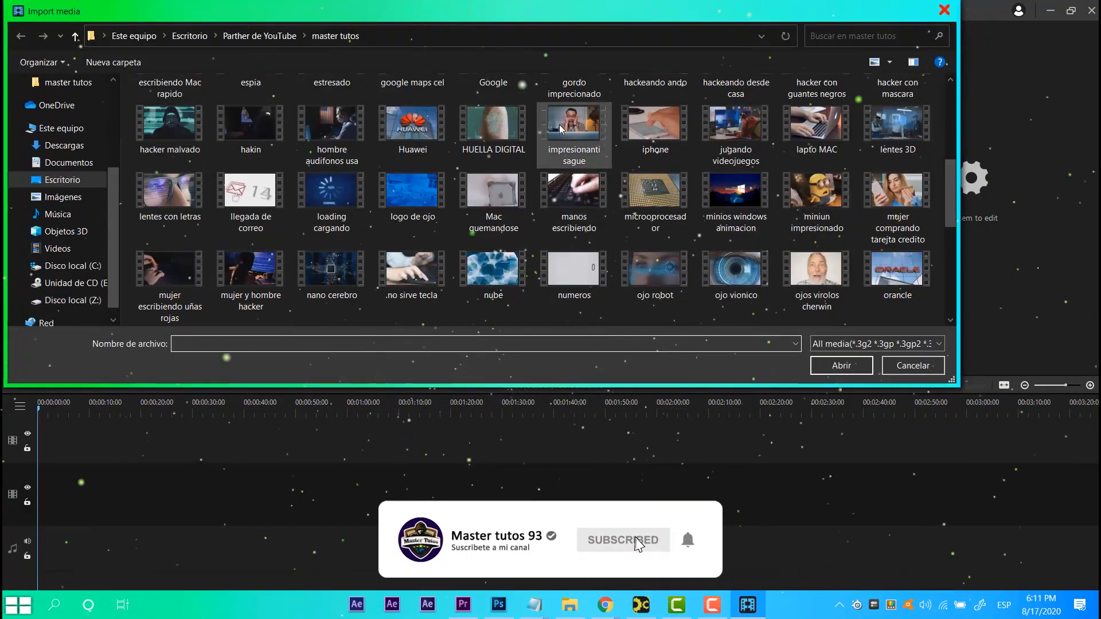
double_click(570, 147)
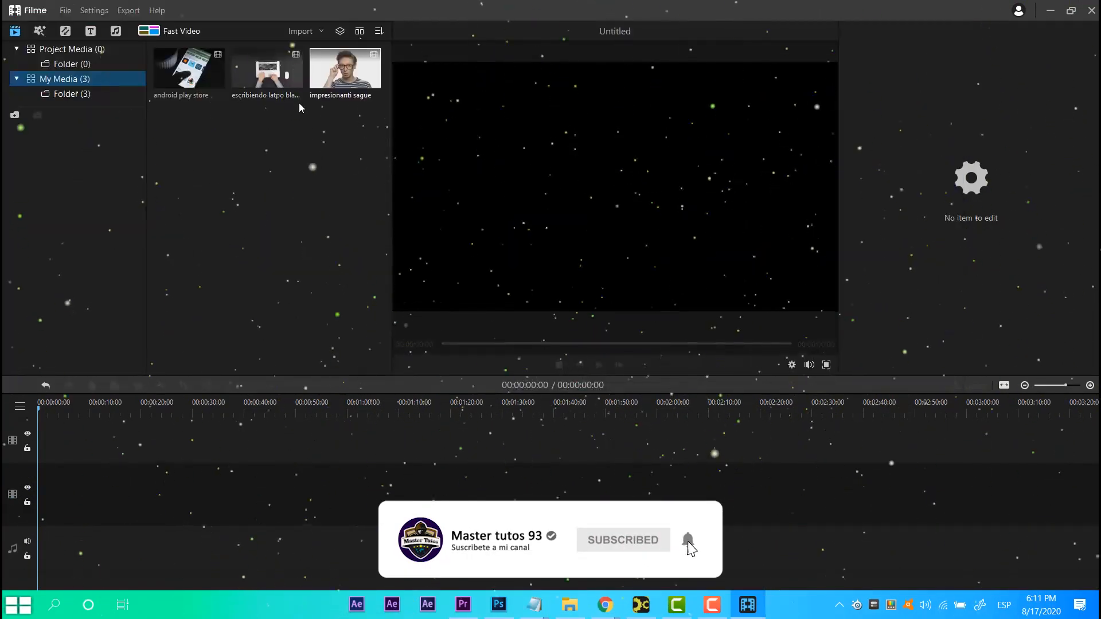
Import further media including enamorada, BraveLion - Dreambye and Office - 6395.
left_click(302, 33)
left_click(314, 46)
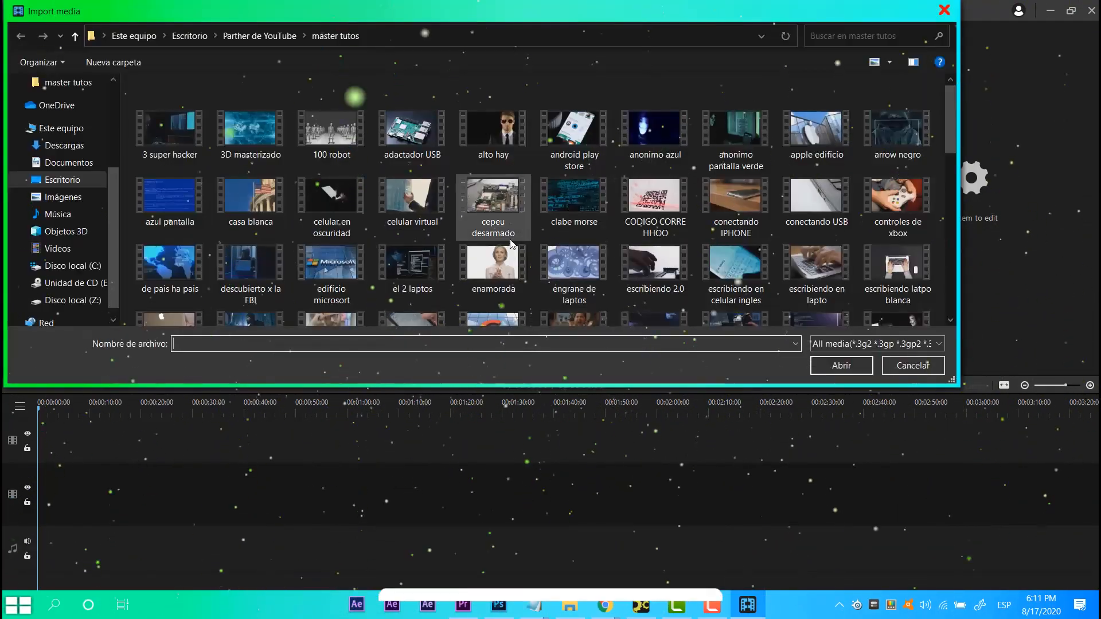
double_click(486, 267)
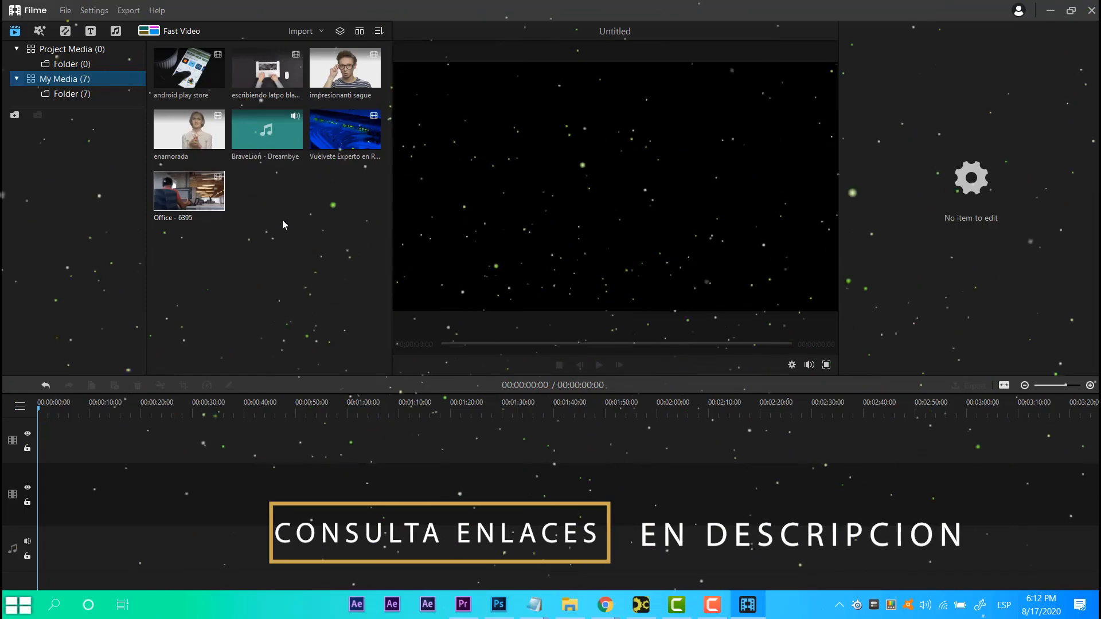
Place the android play store, escribiendo latpo blanca and Office - 6395 clips in order on the video track.
mouse_move(214, 207)
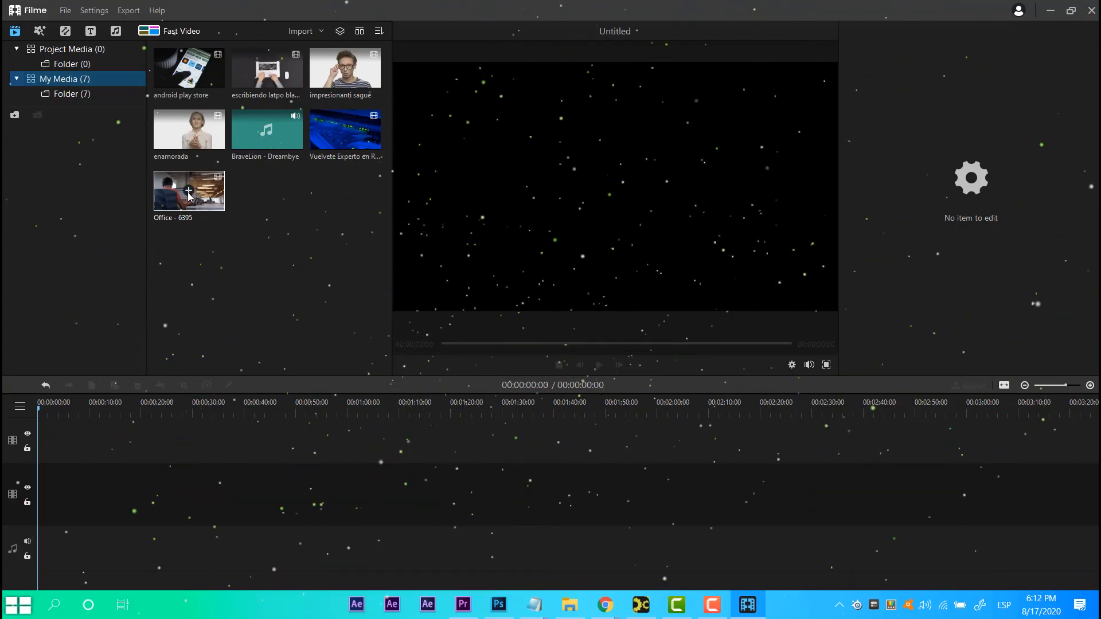
left_click(190, 192)
mouse_move(200, 135)
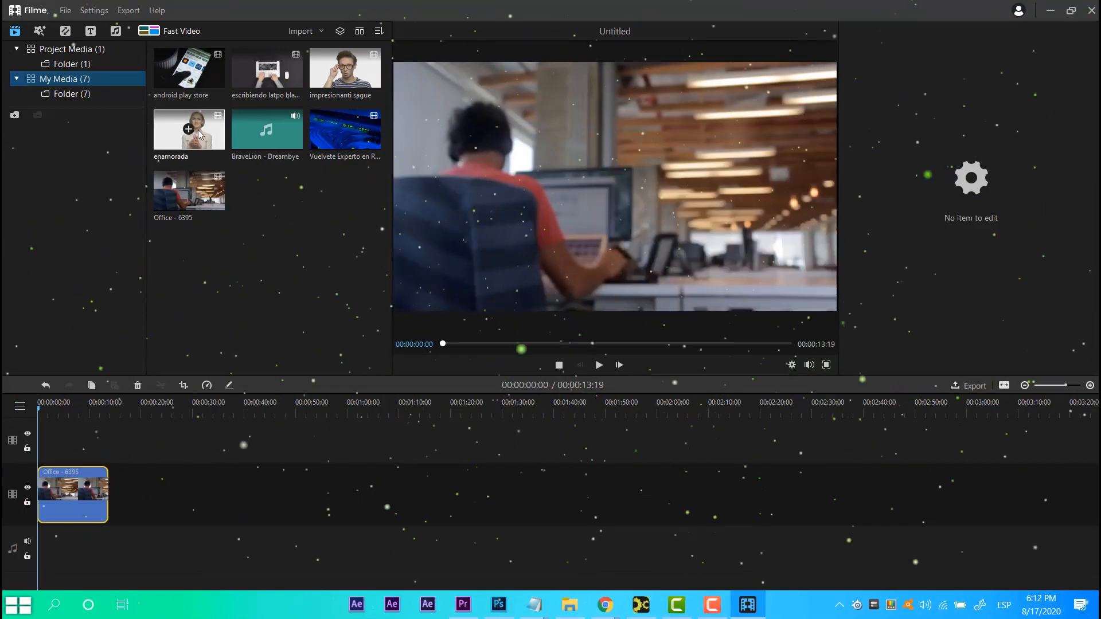
left_click(266, 68)
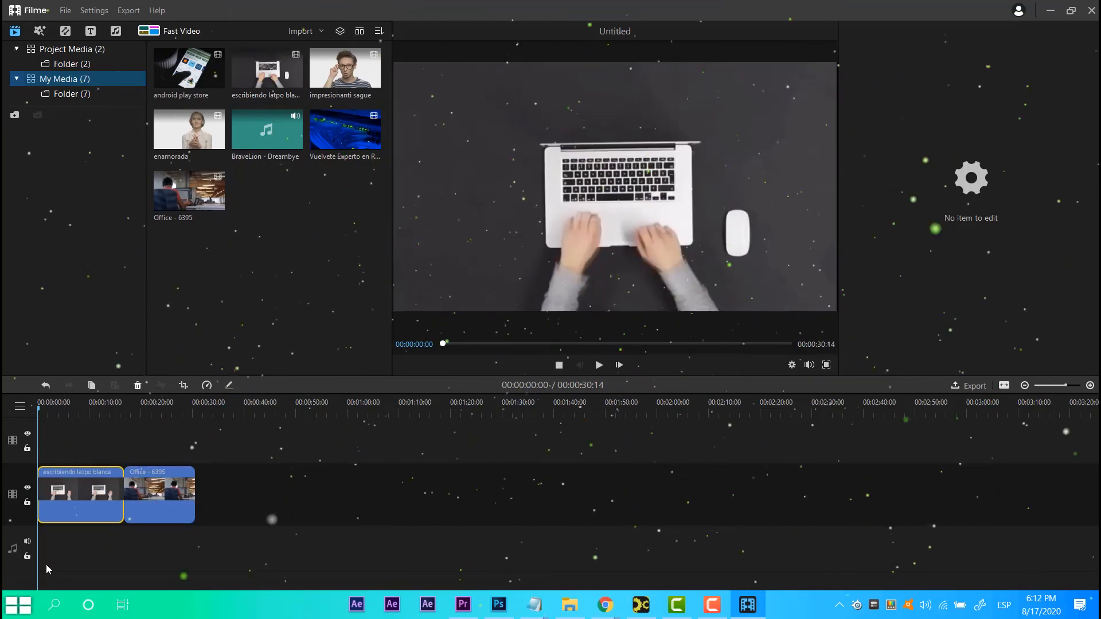
left_click_drag(189, 67, 101, 516)
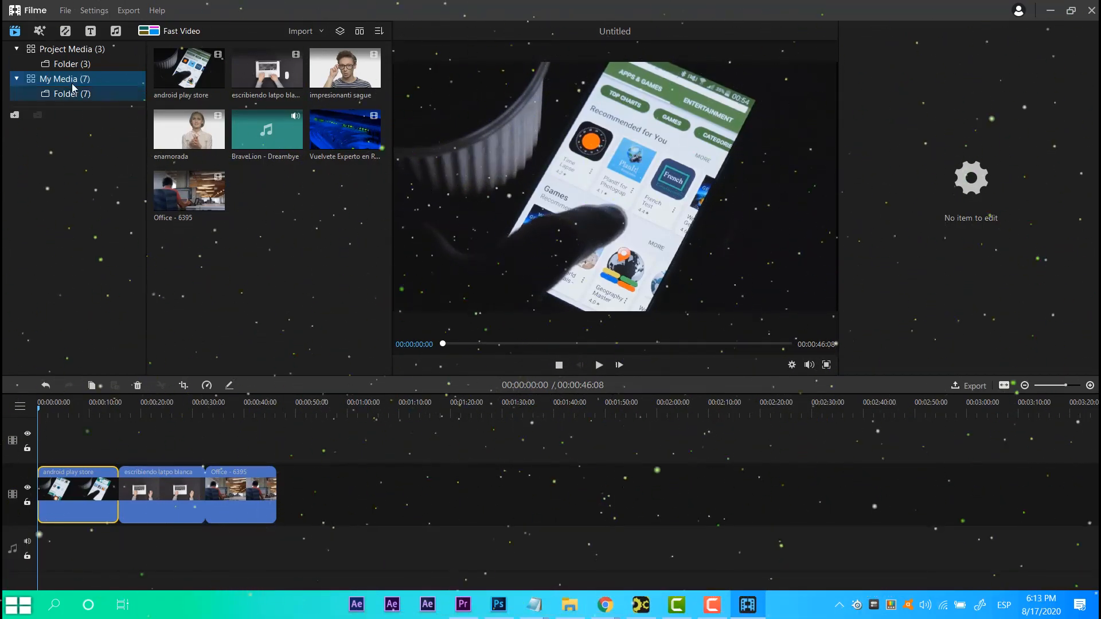
Apply the Balancor, Colgate, Contrastor and Rotate effects to the android play store clip.
left_click(38, 34)
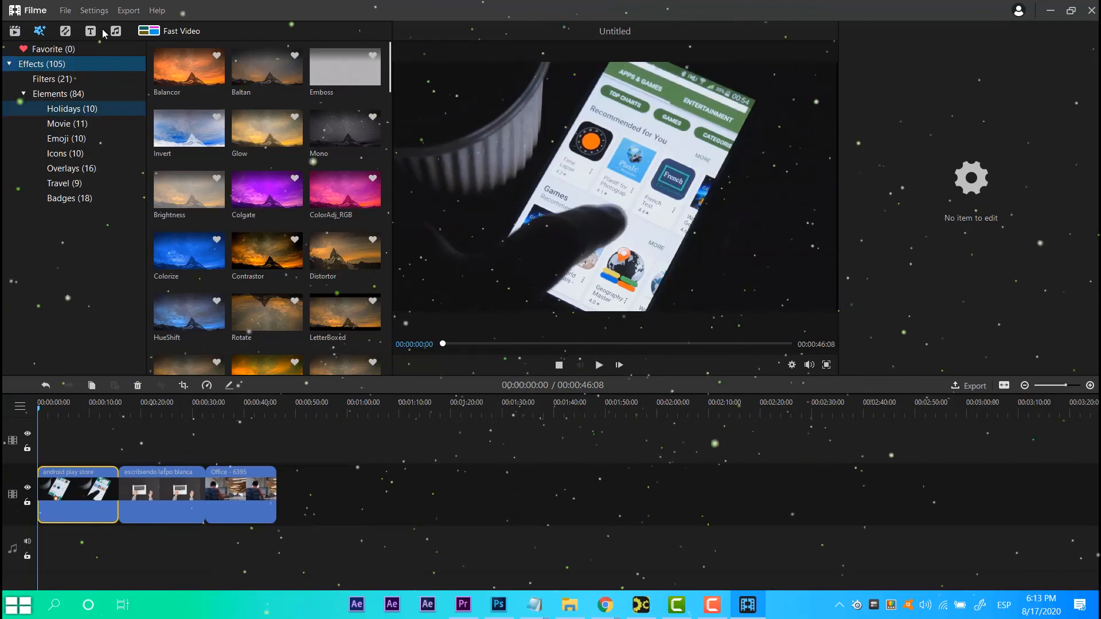
left_click(189, 68)
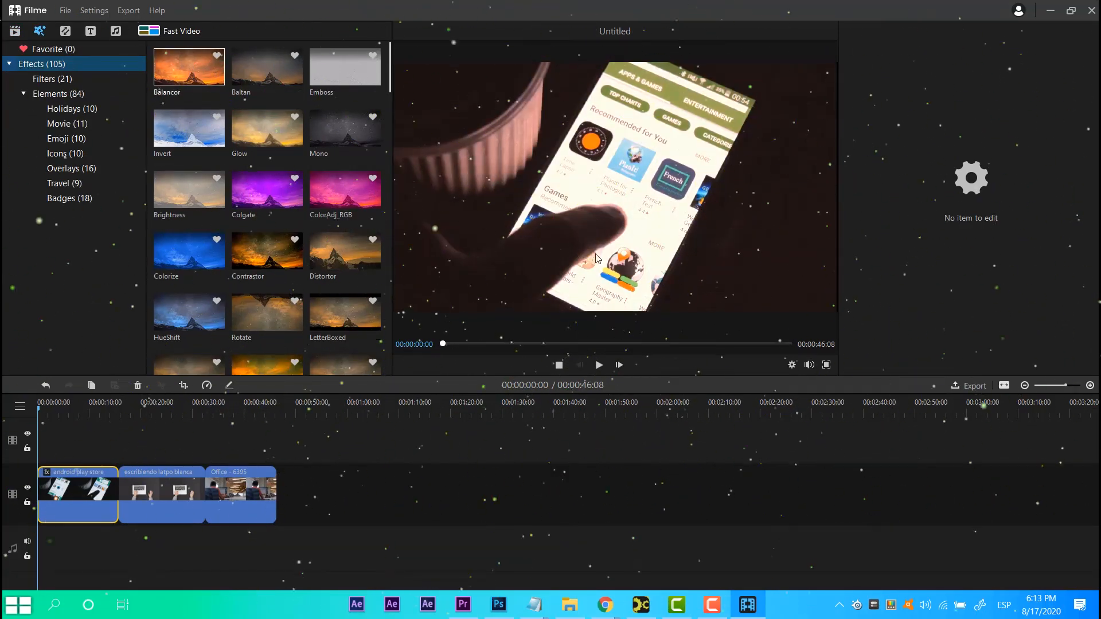
left_click(270, 198)
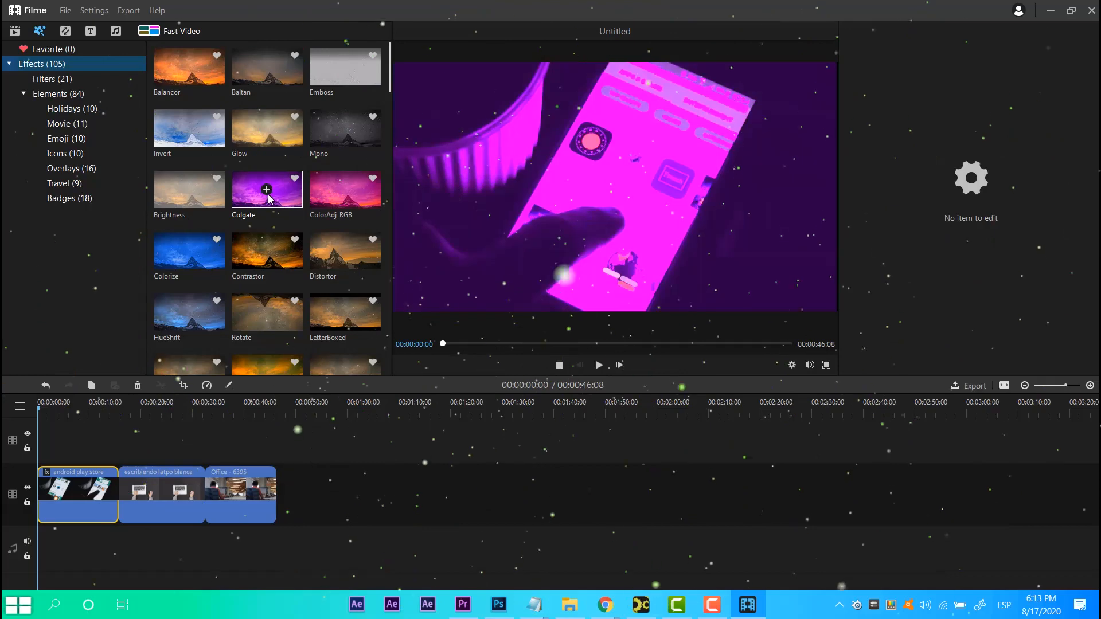
left_click(271, 253)
scroll(269, 252, "down", 2)
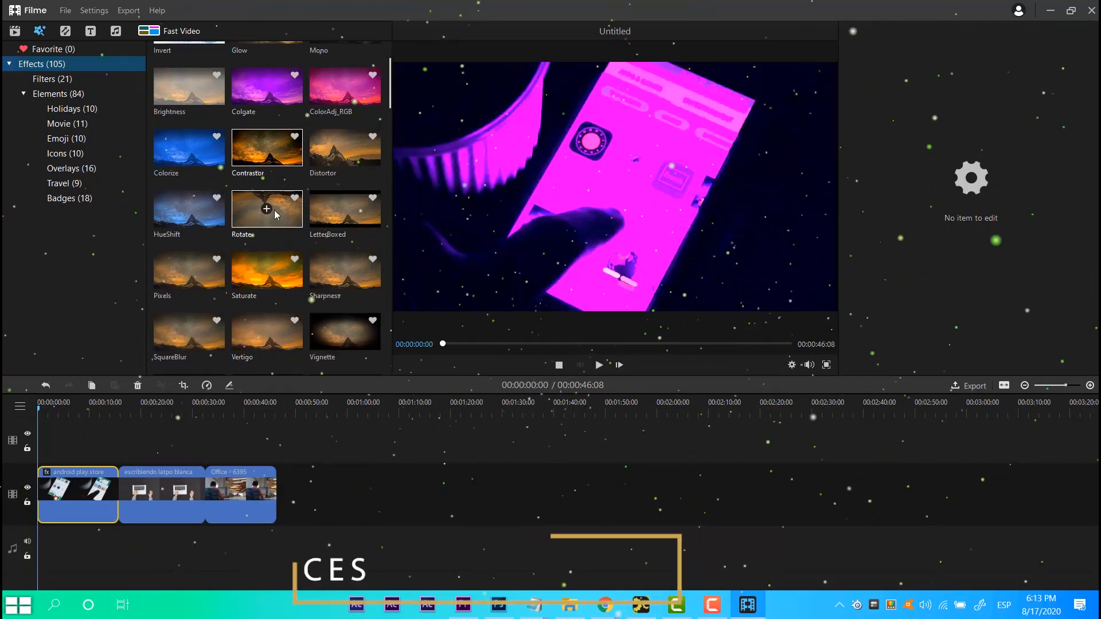
left_click(276, 214)
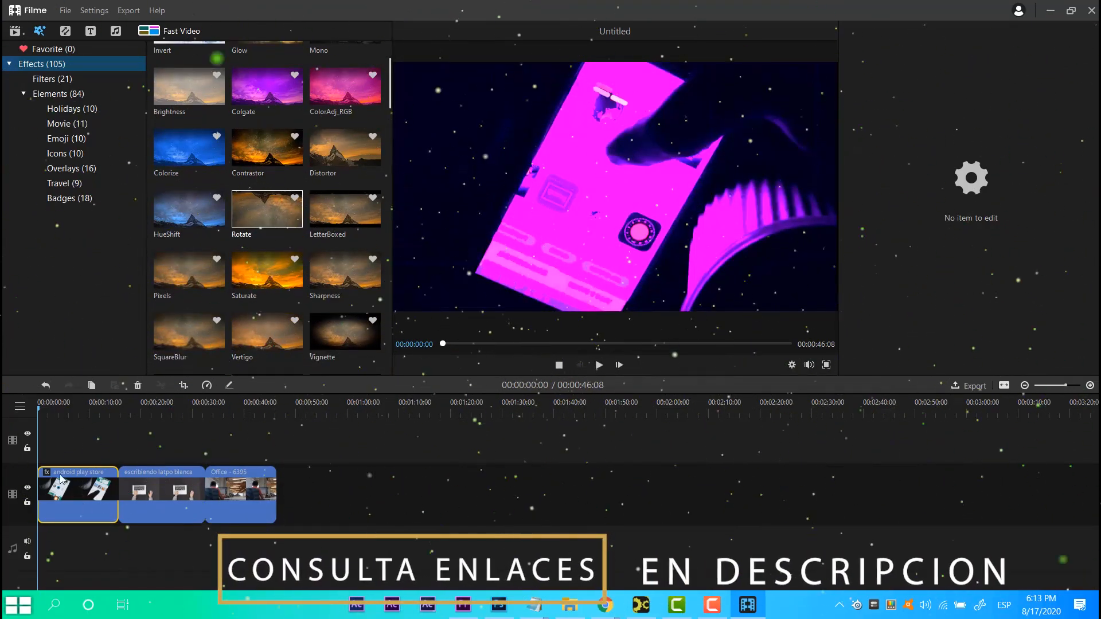
mouse_move(63, 494)
left_mouse_down()
mouse_move(77, 442)
mouse_move(68, 501)
left_mouse_up()
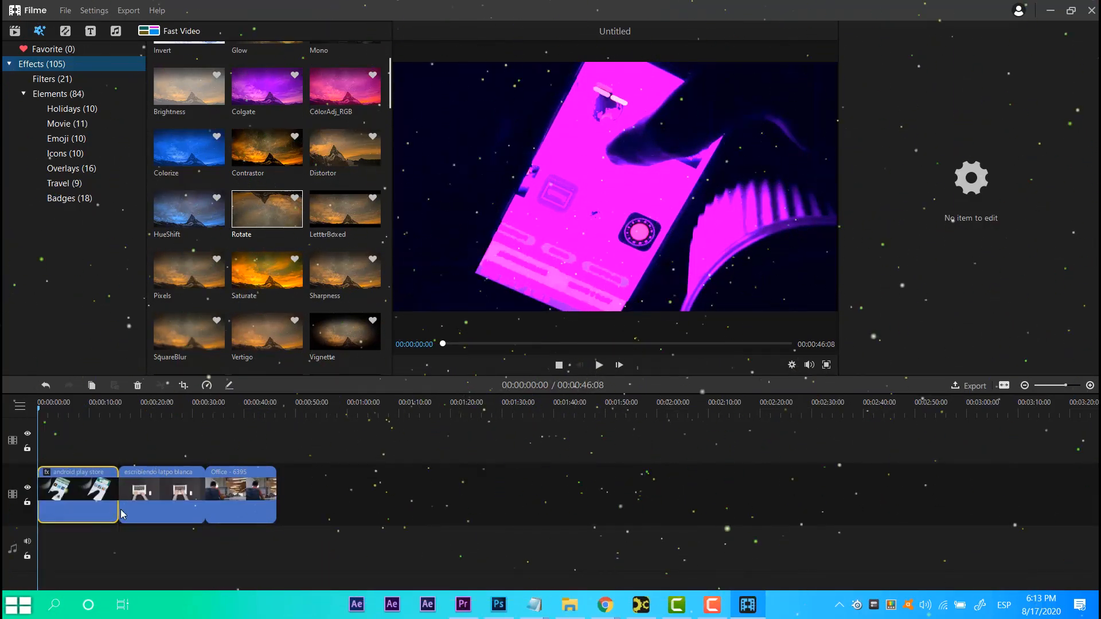
Open the transitions library and add the BowTieHorizontal transition between the first two video clips.
left_click(60, 100)
left_click(65, 31)
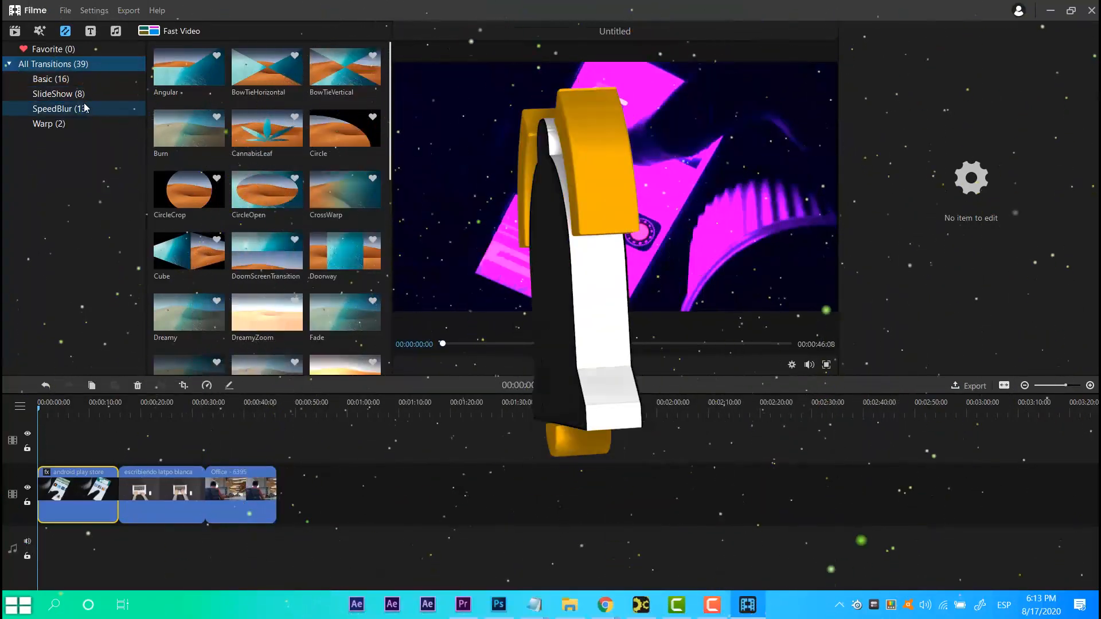
mouse_move(210, 75)
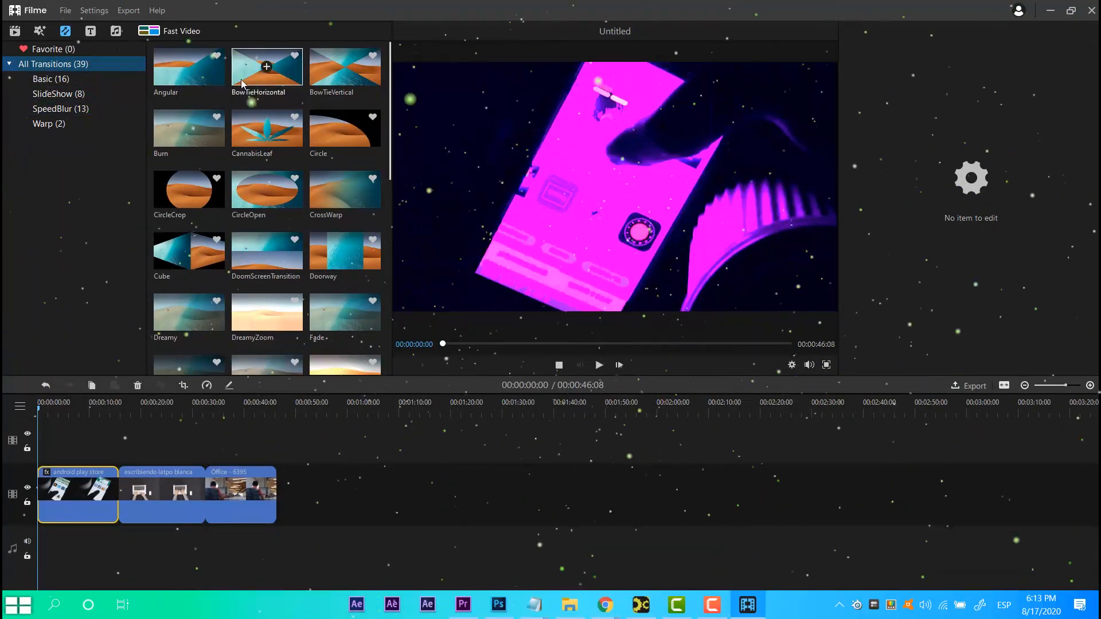
left_click_drag(116, 496, 115, 496)
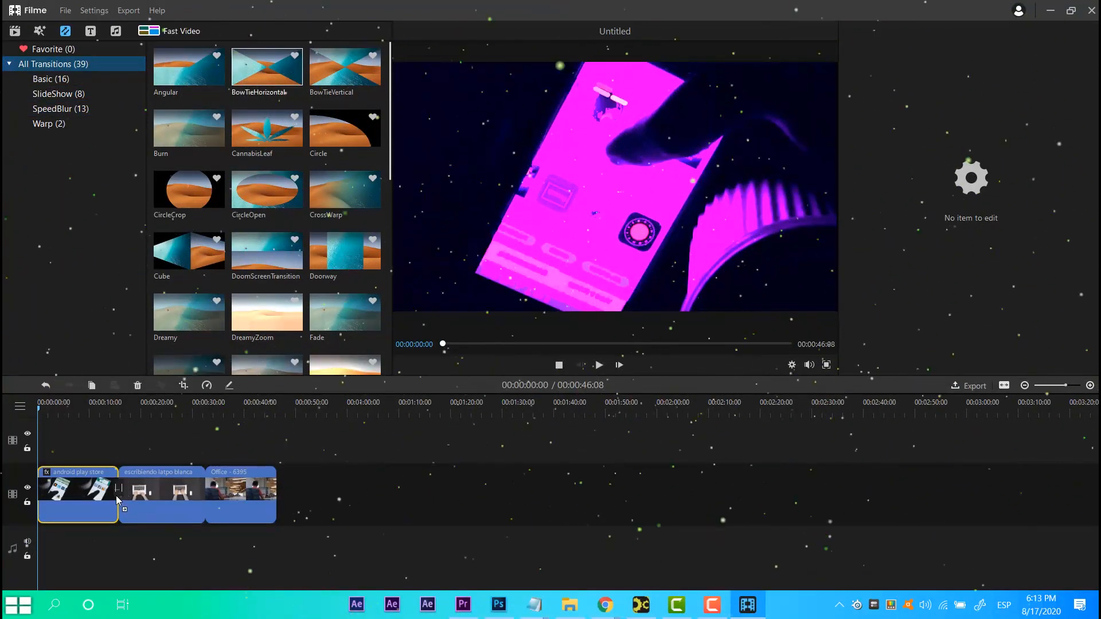
Select the second and third clips and preview playback around the 30-second mark.
left_click(198, 484)
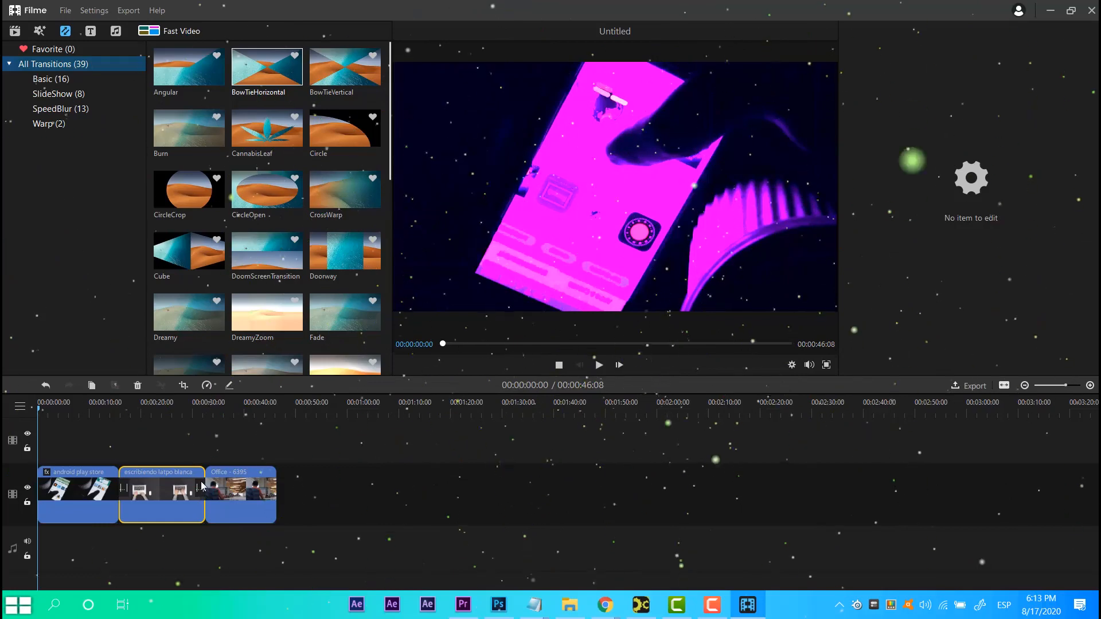
left_click(232, 480)
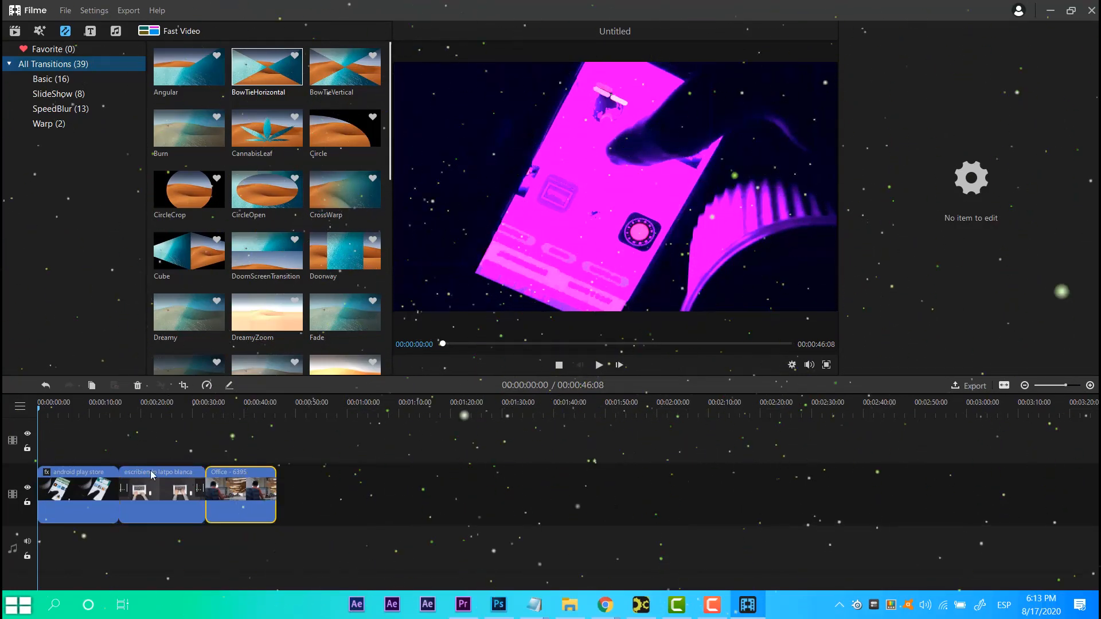
left_click(203, 422)
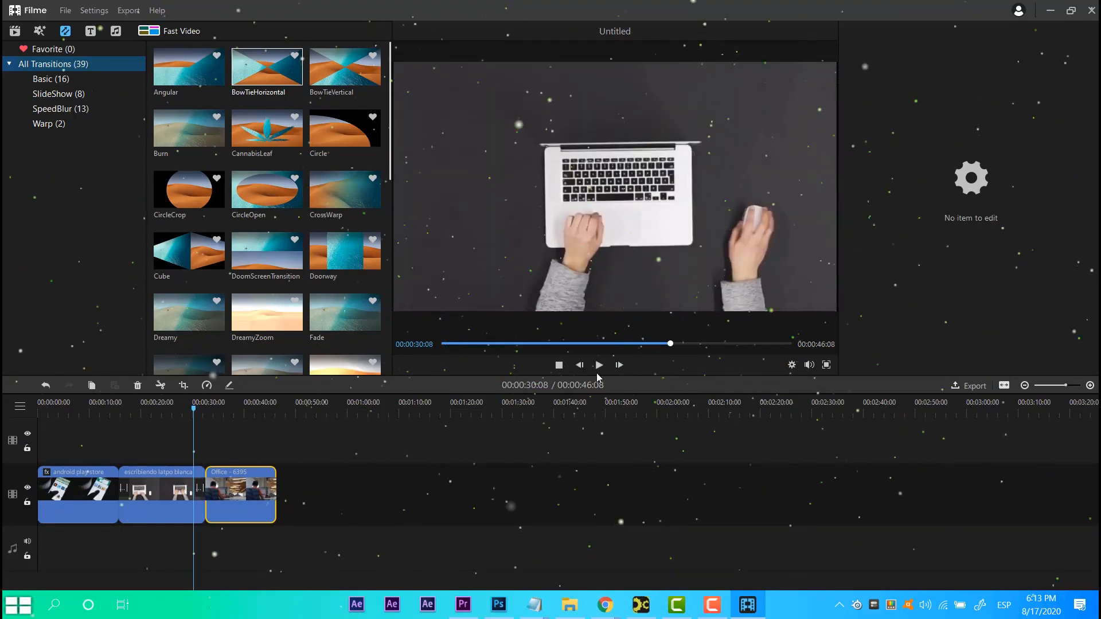
left_click(598, 367)
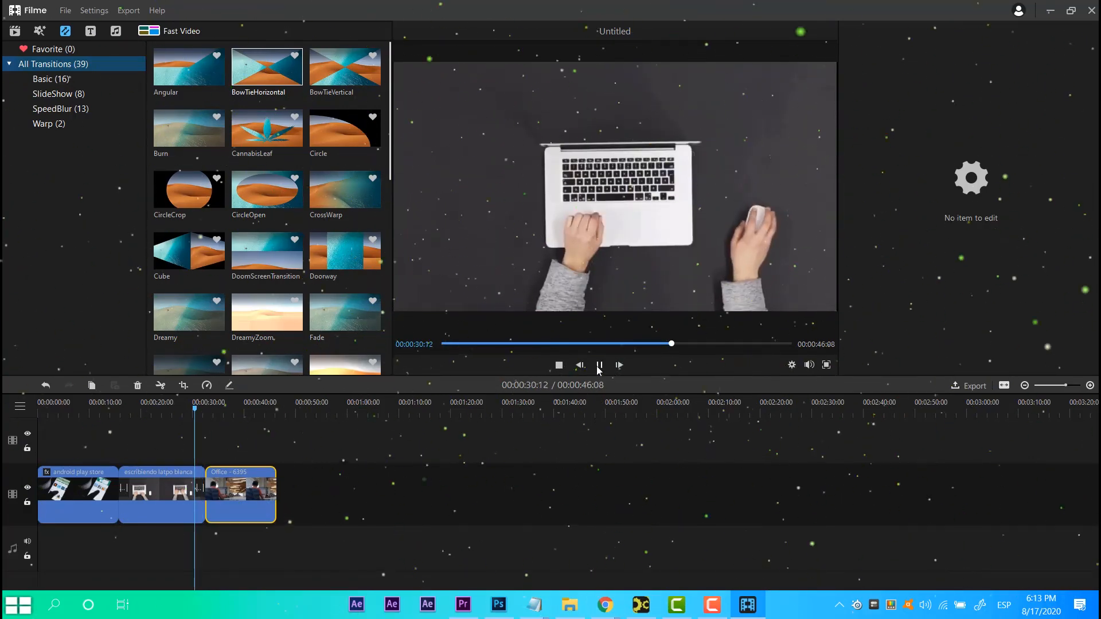
left_click(598, 366)
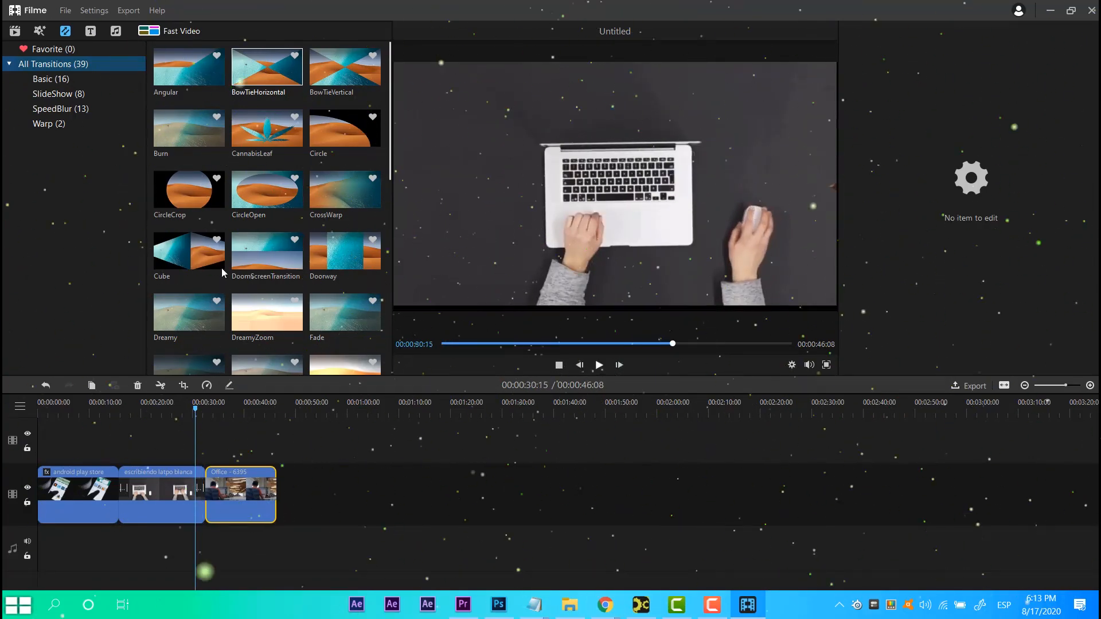
Add the BraveLion - Dreambye music to the audio track and trim its end to match the video clips.
left_click(15, 30)
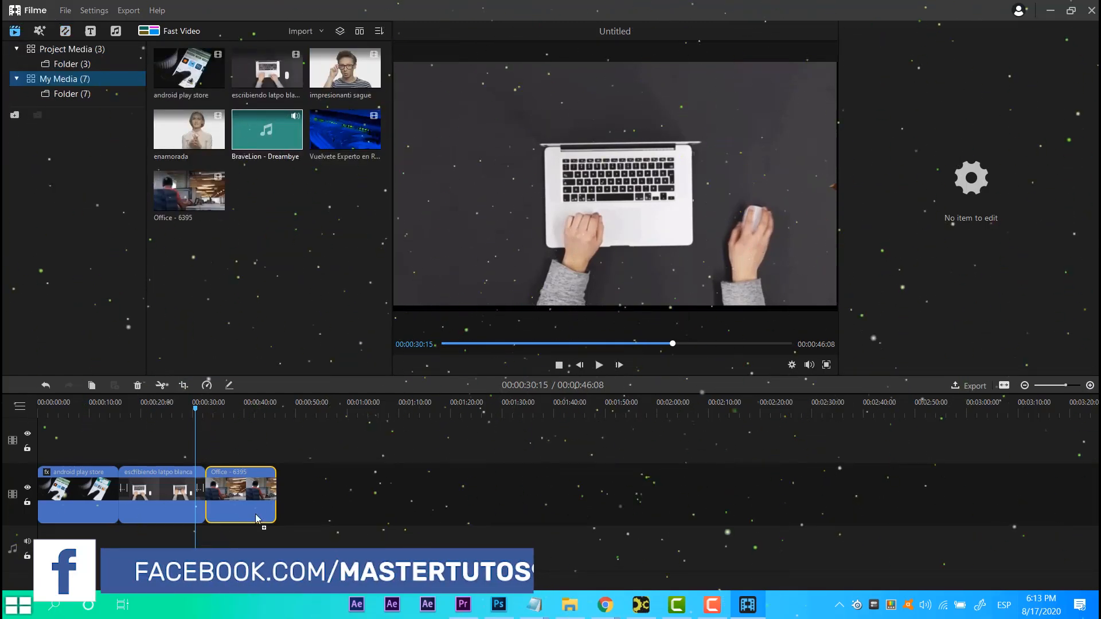
left_click_drag(256, 518, 42, 548)
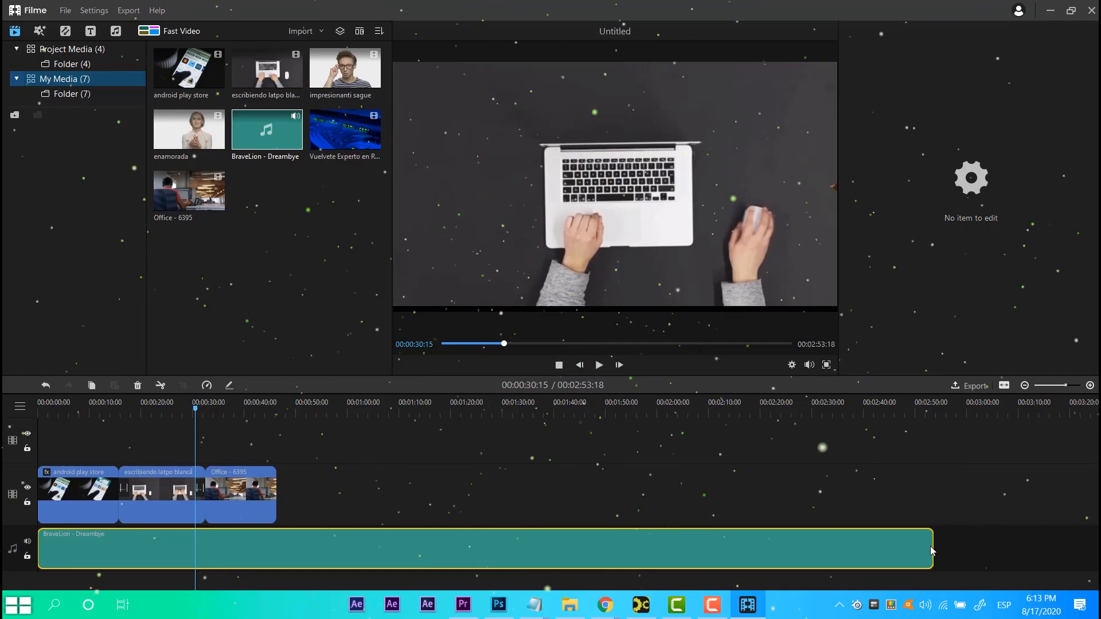
left_click_drag(931, 551, 279, 550)
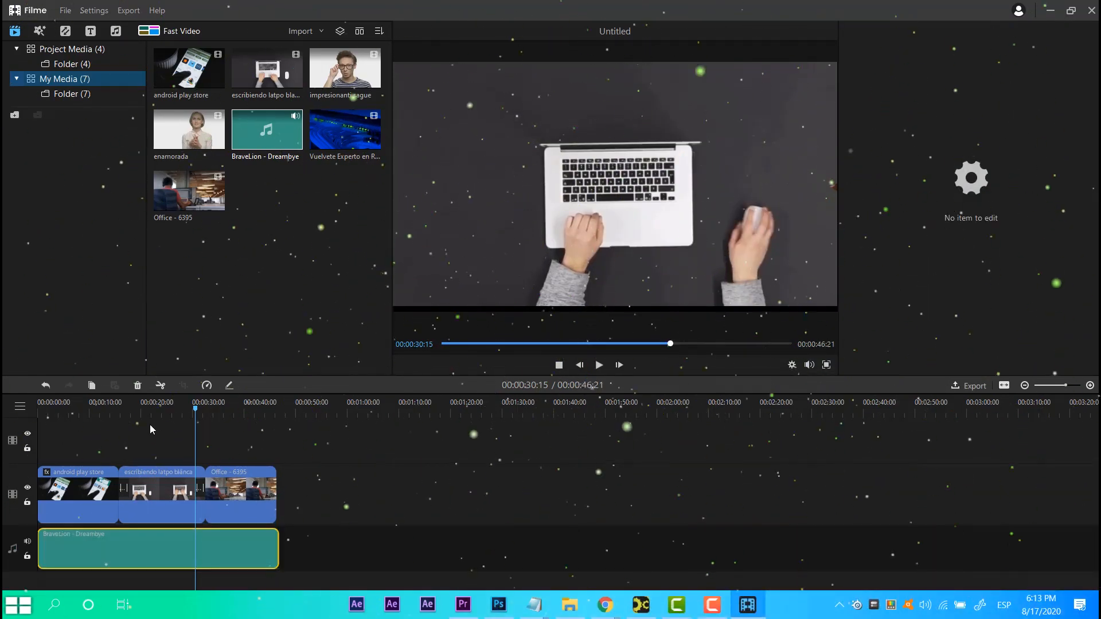
left_click(97, 431)
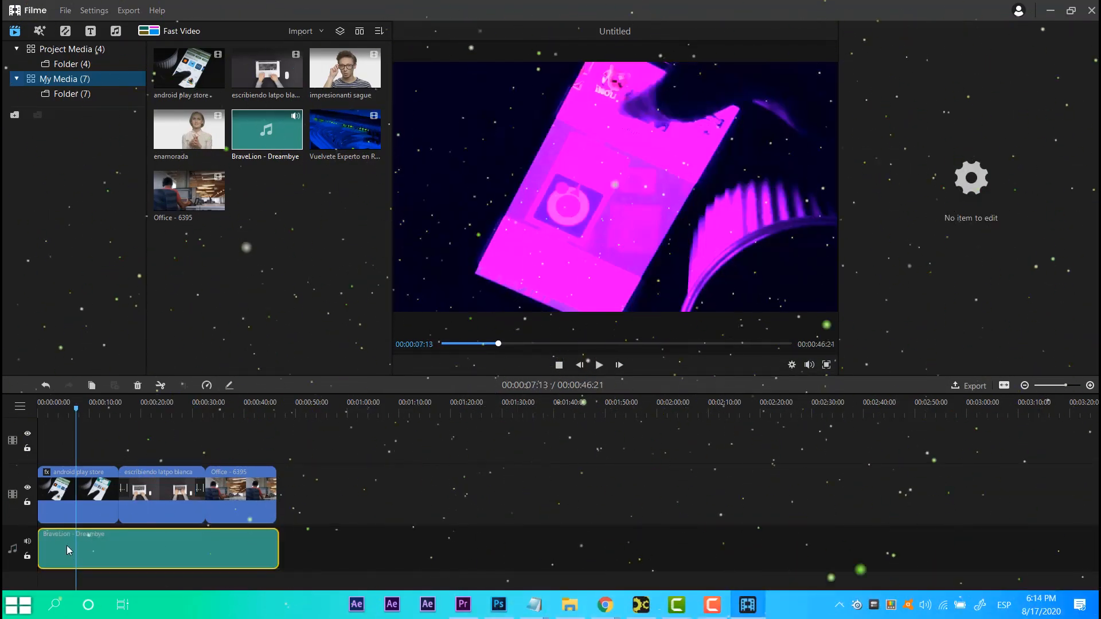
right_click(67, 546)
left_click(50, 552)
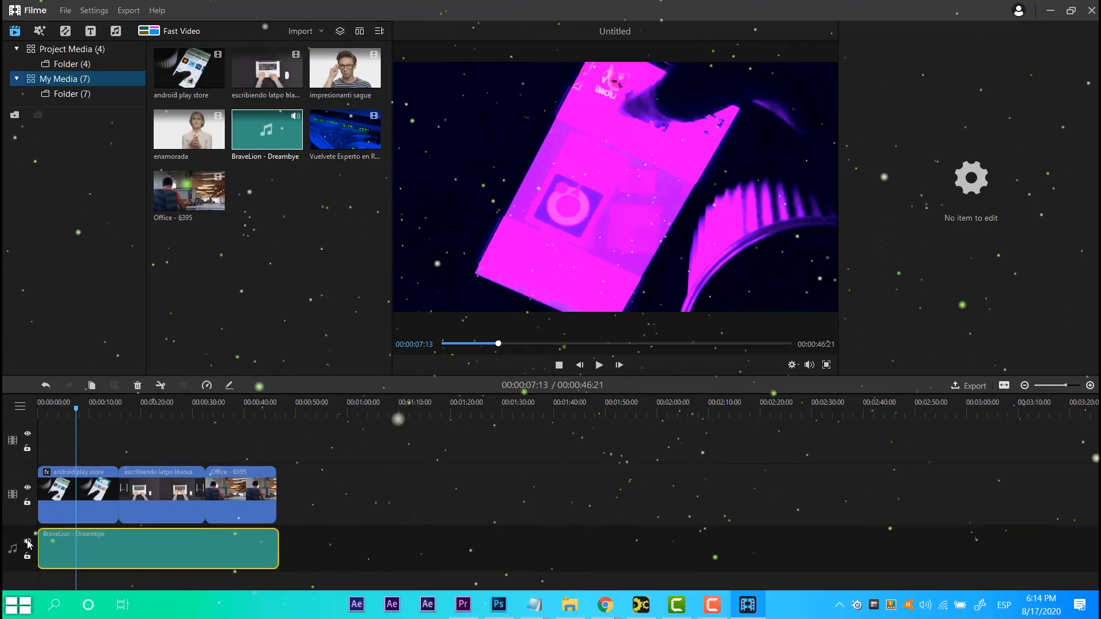
left_click(27, 542)
left_click(28, 543)
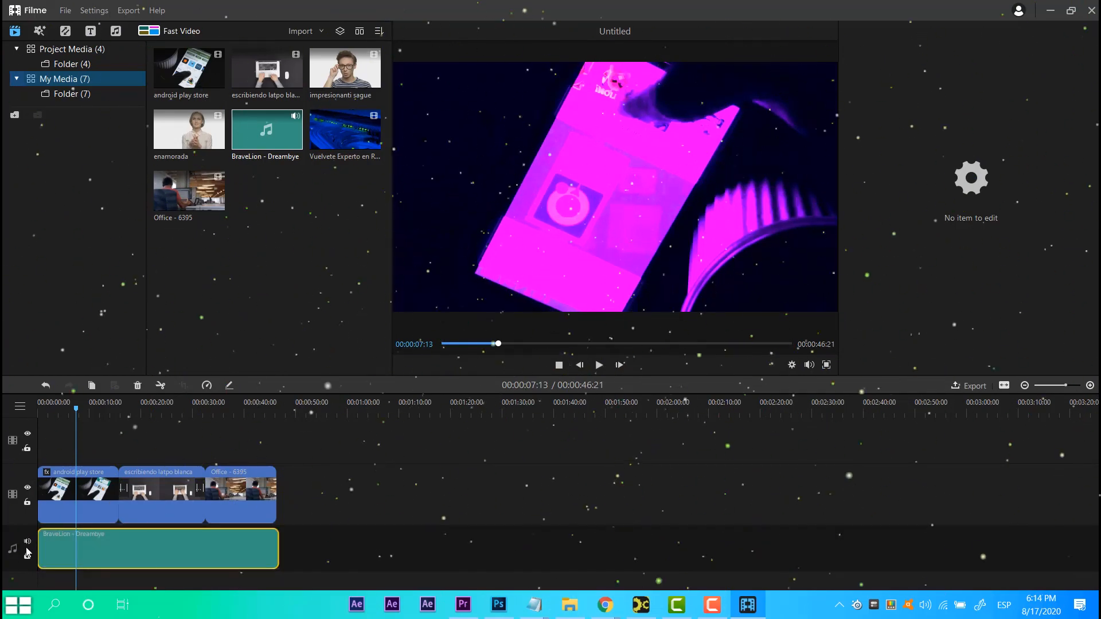
Open the music clip's audio settings and preview the project from the start.
double_click(74, 543)
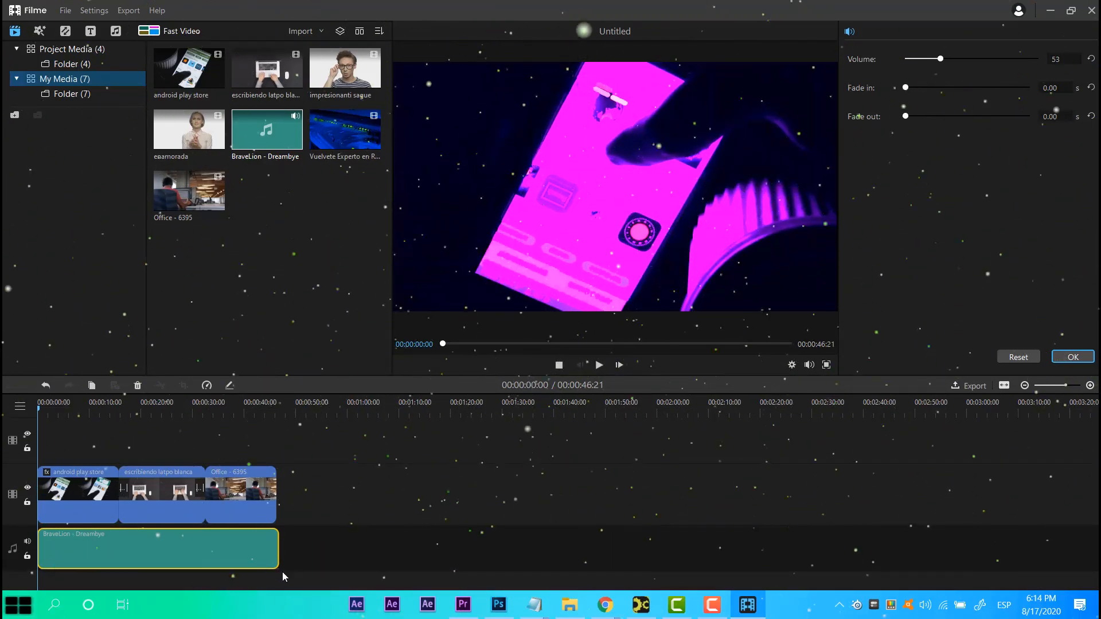
left_click(113, 413)
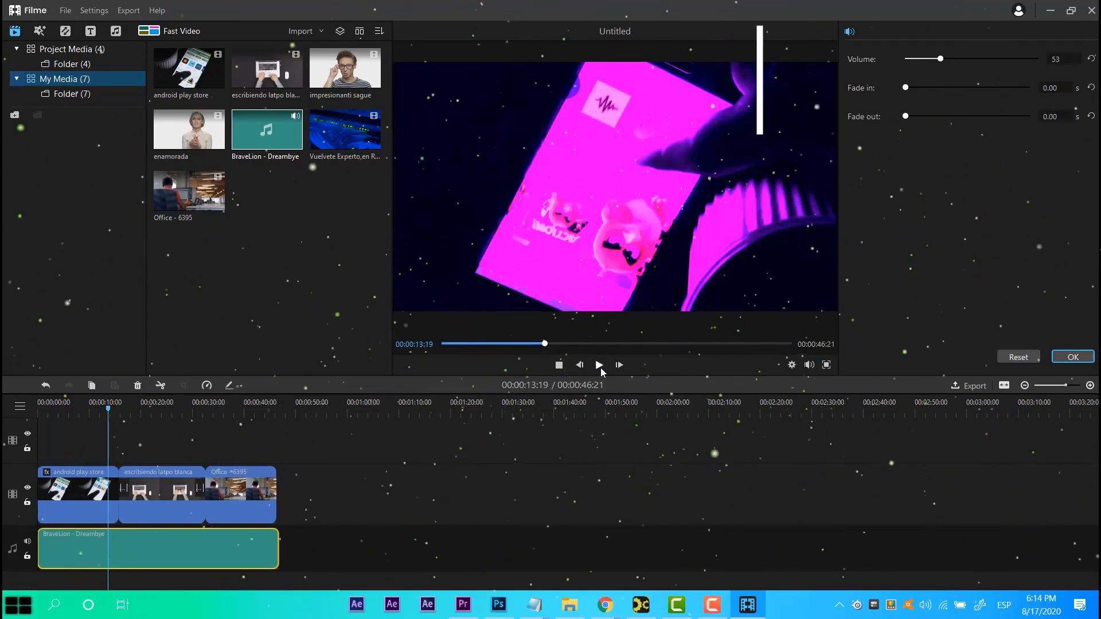
left_click(600, 367)
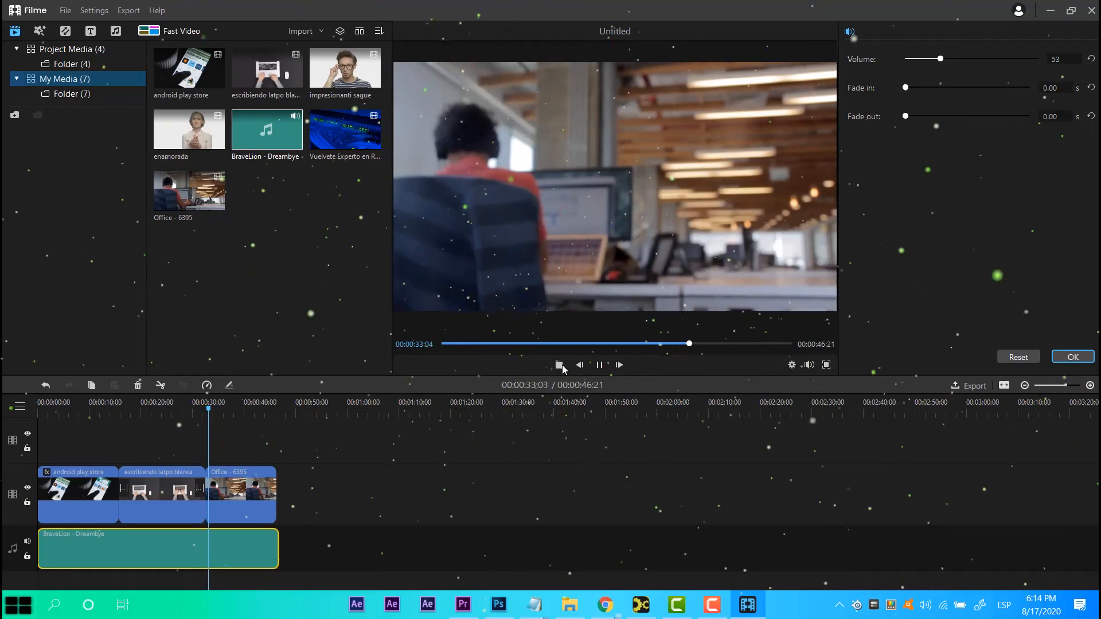
left_click(560, 365)
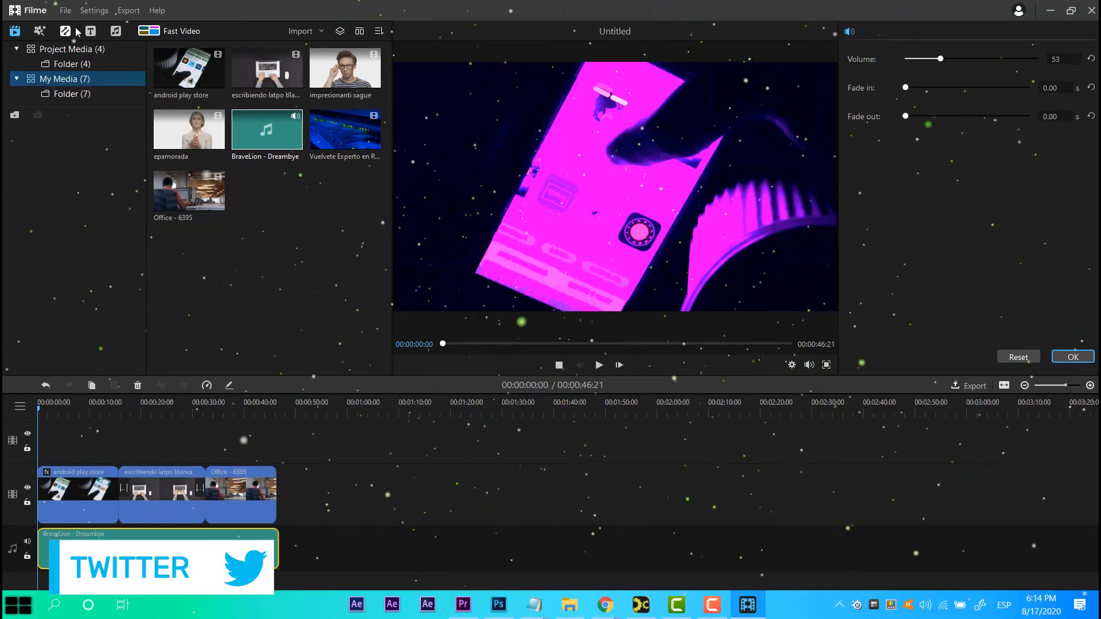
Add the Title 1 text preset to the title track at the start of the timeline.
left_click(93, 32)
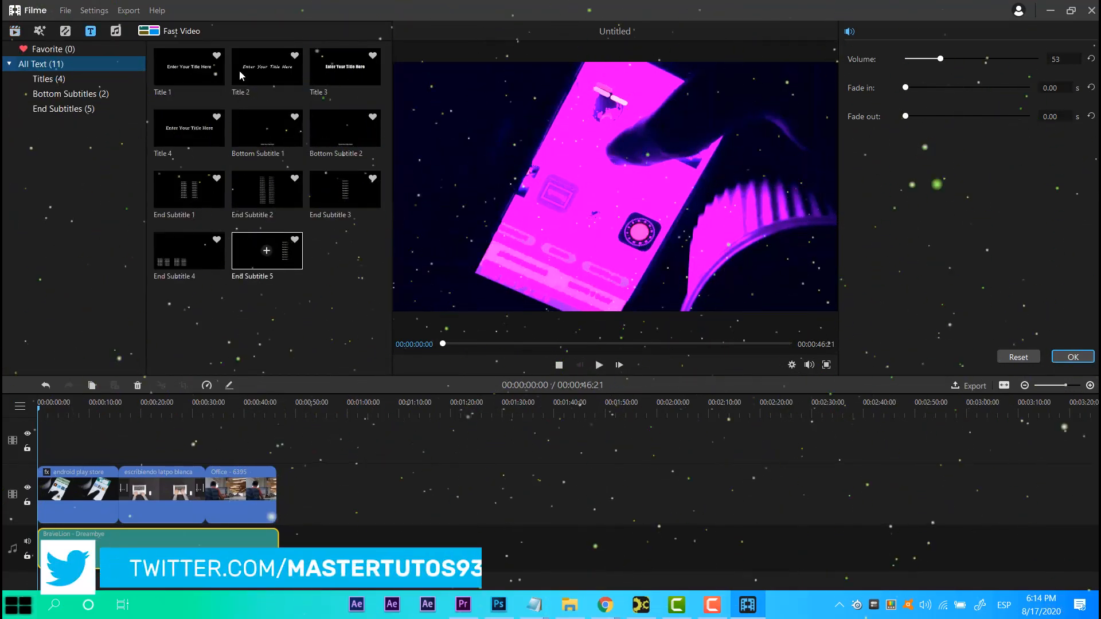
left_click_drag(190, 67, 50, 451)
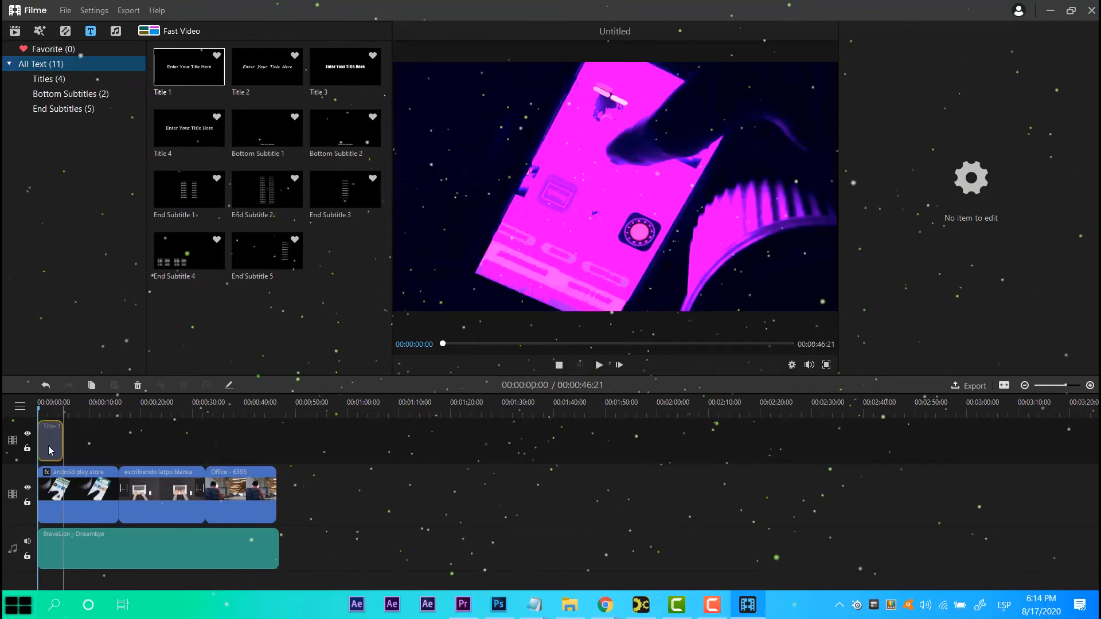
left_click(45, 401)
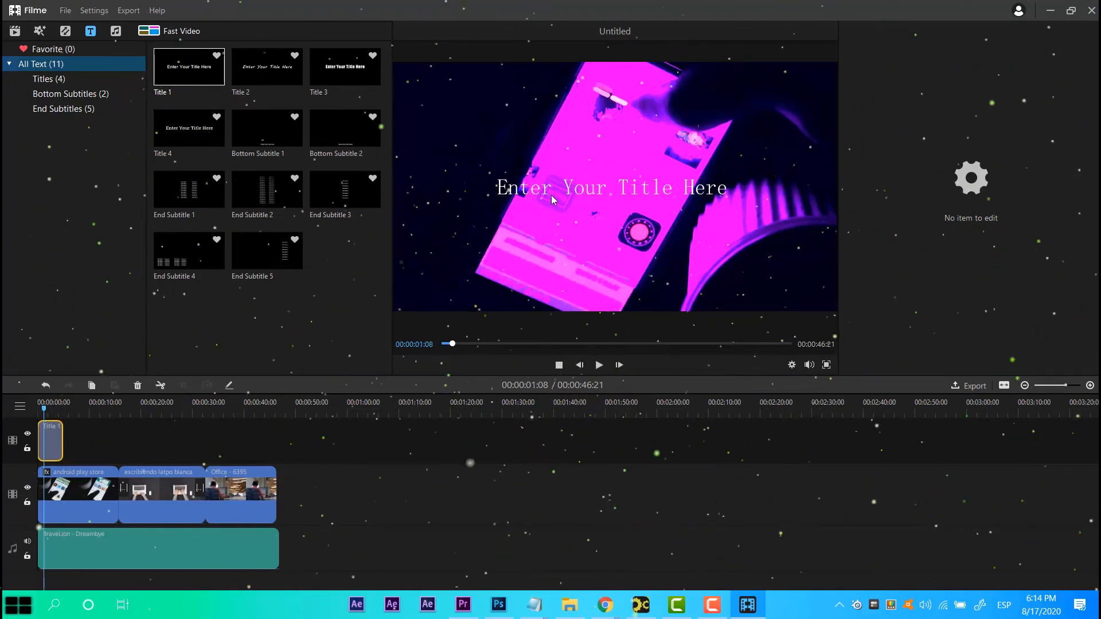
Edit the title text to read VIDEO EDUCATIVO.
double_click(50, 440)
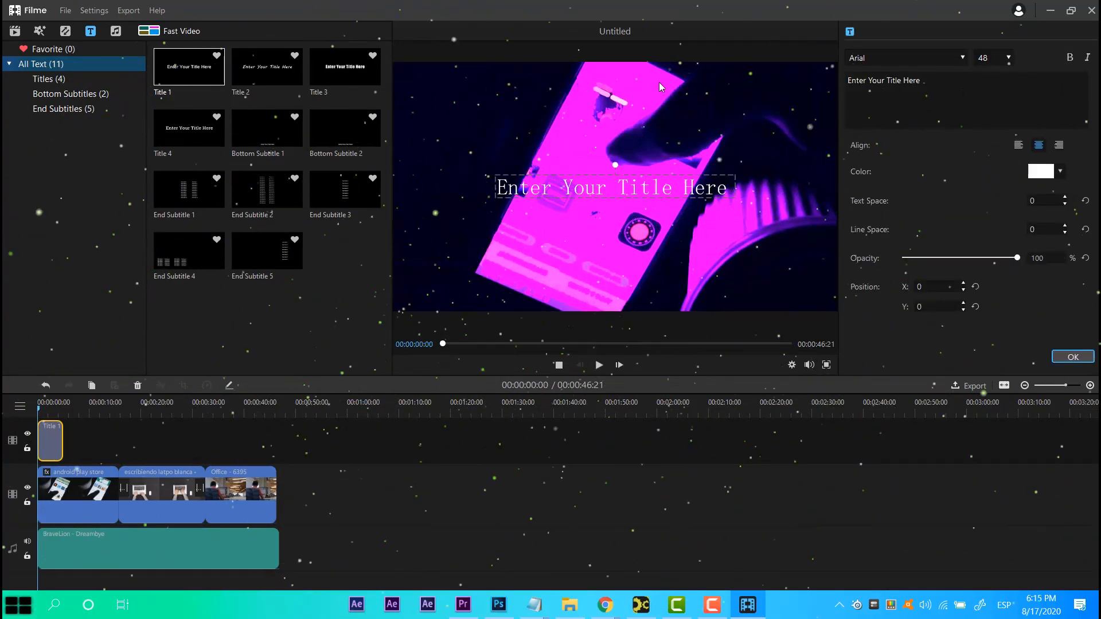
key("BackSpace")
key("BackSpace")
key("BackSpace")
key("BackSpace")
key("BackSpace")
key("BackSpace")
key("BackSpace")
key("BackSpace")
key("BackSpace")
key("BackSpace")
key("BackSpace")
key("BackSpace")
key("BackSpace")
key("BackSpace")
key("BackSpace")
key("BackSpace")
key("BackSpace")
key("BackSpace")
key("BackSpace")
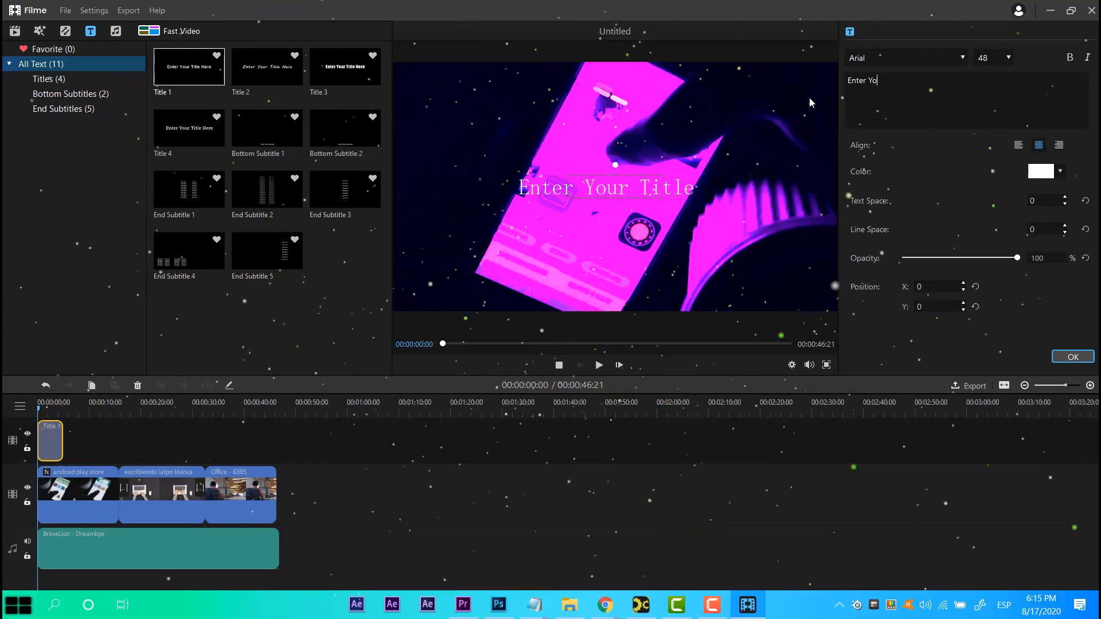
key("BackSpace")
key("BackSpace")
type("cvid")
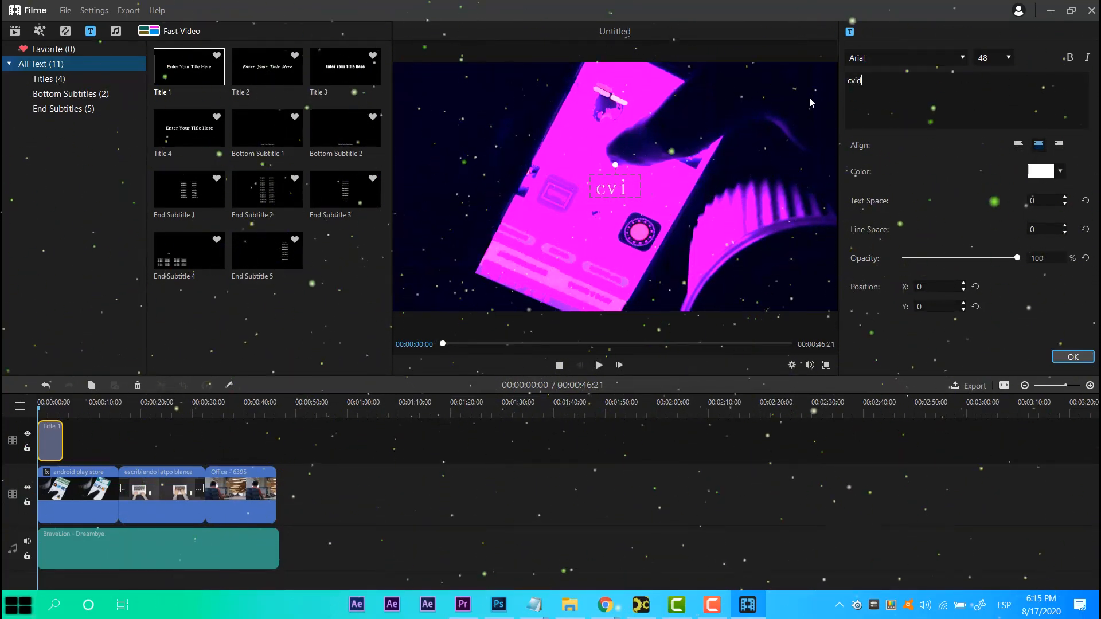
key("BackSpace")
key("BackSpace")
key("BackSpace")
key("BackSpace")
type("VIDEO")
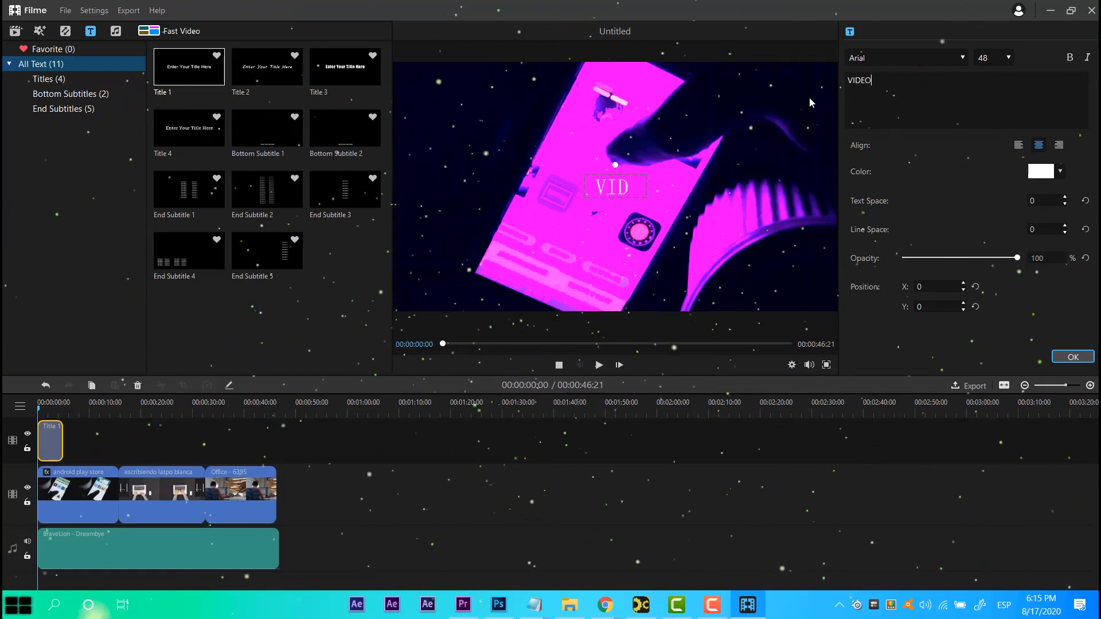
type(" EDUCATIVO")
Set the title colour to blue and move the title to the upper right of the frame.
left_click(1041, 171)
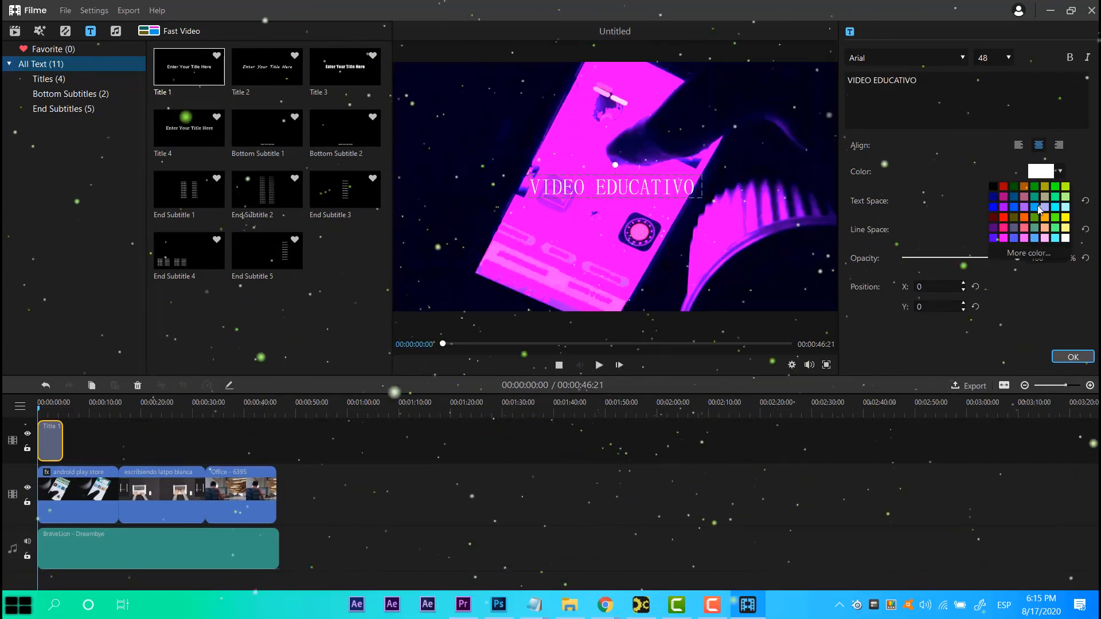
left_click(1038, 208)
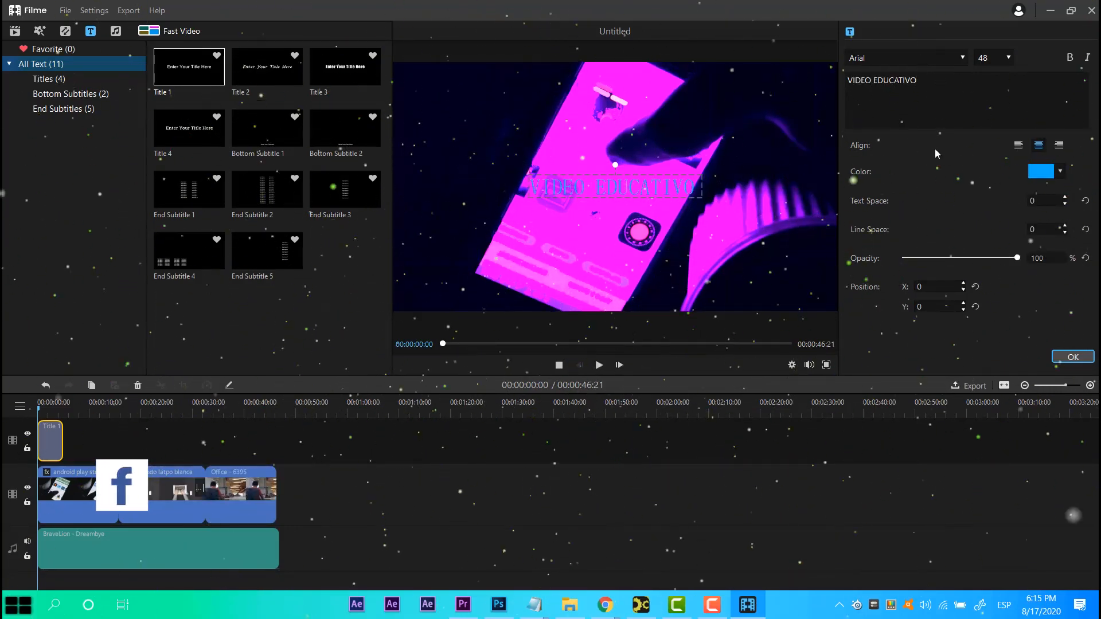
left_click_drag(659, 176, 793, 89)
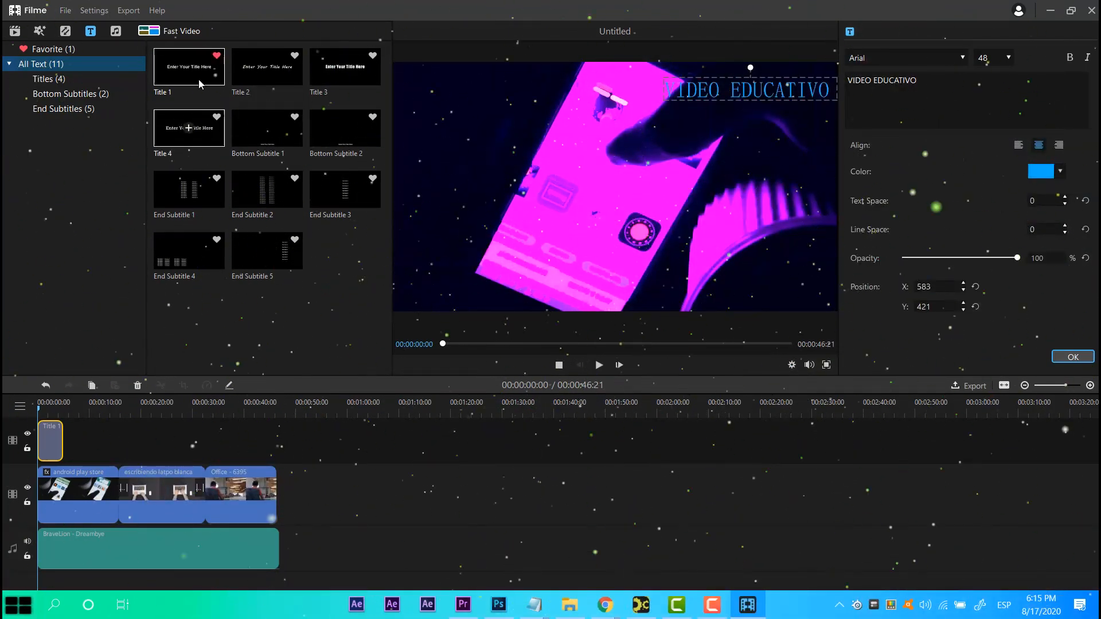
Browse the Bottom Subtitles presets and the audio library tracks.
left_click(86, 93)
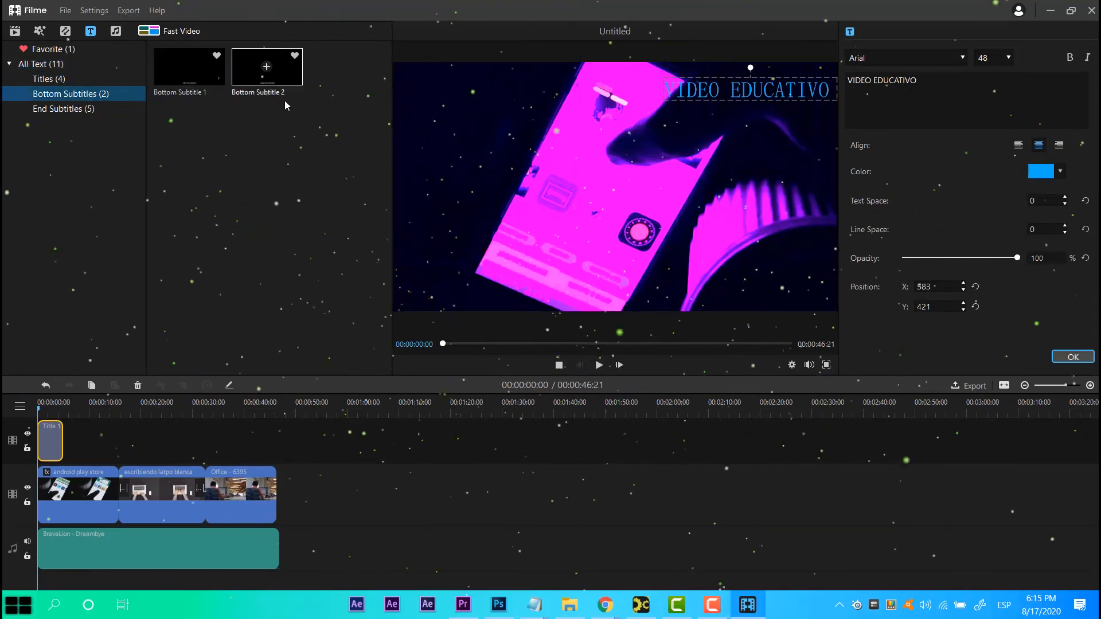
left_click(116, 31)
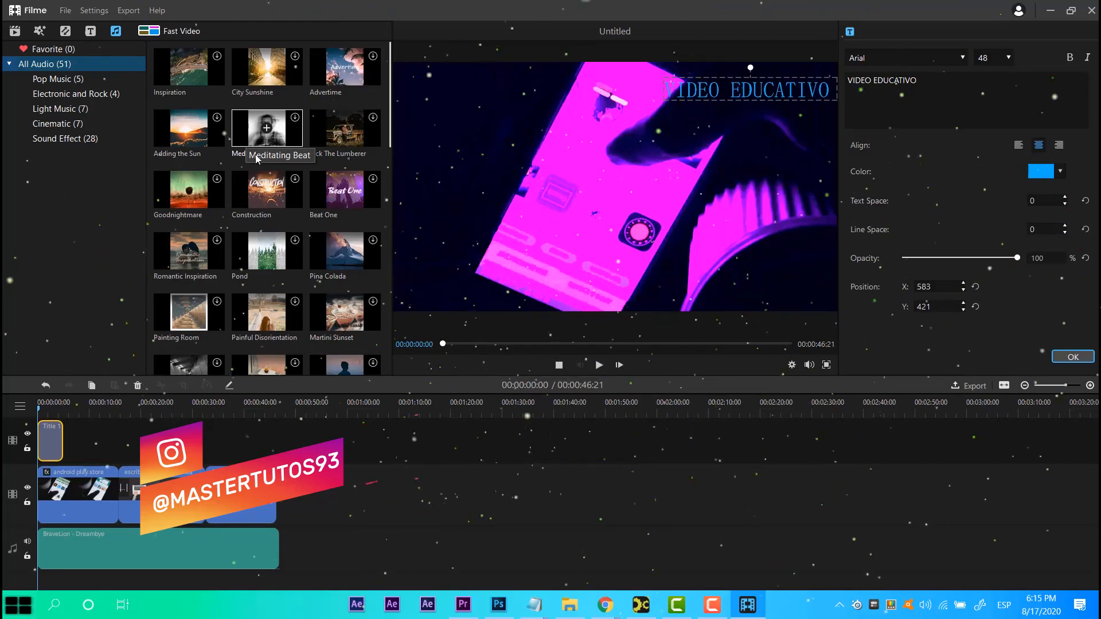
scroll(256, 160, "down", 2)
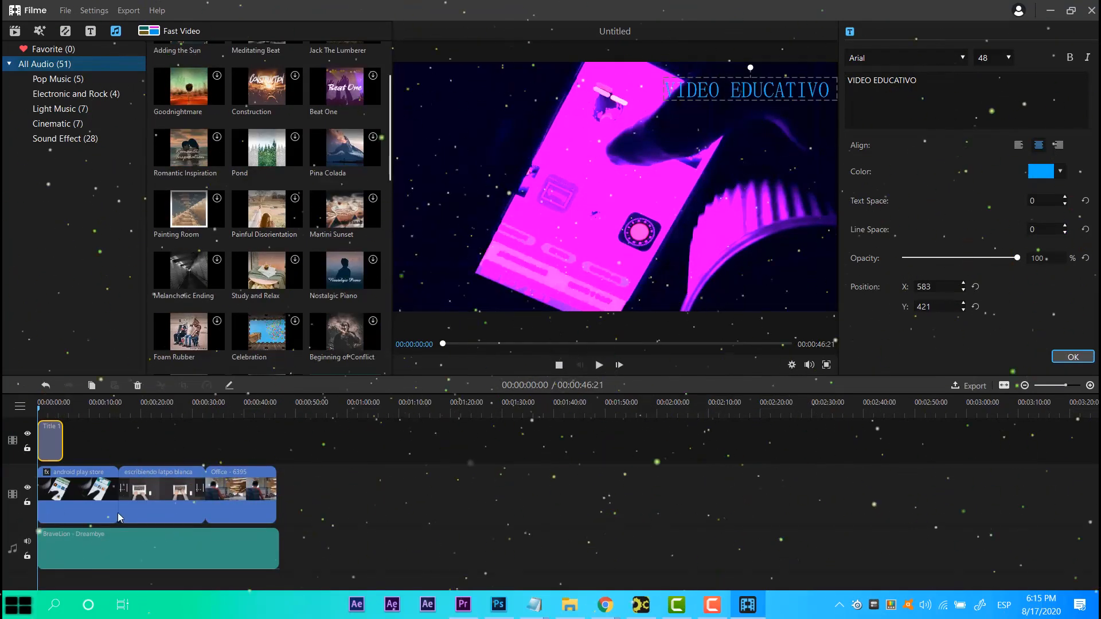
scroll(324, 221, "up", 2)
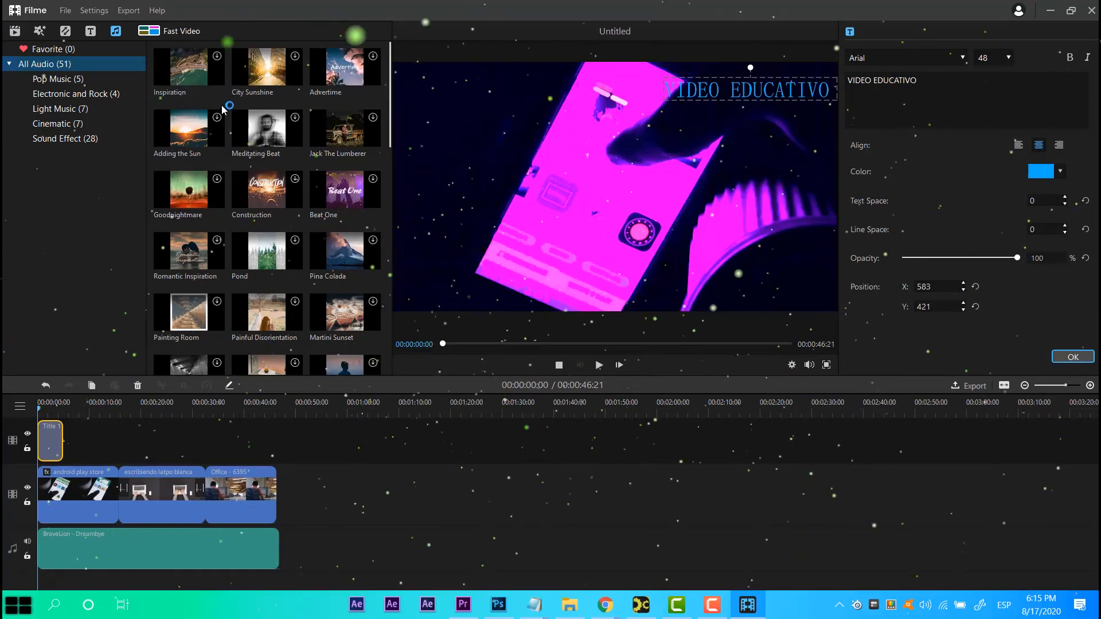
Start downloading the Adding the Sun track, cancel it, and scroll to the sound effects.
left_click(189, 128)
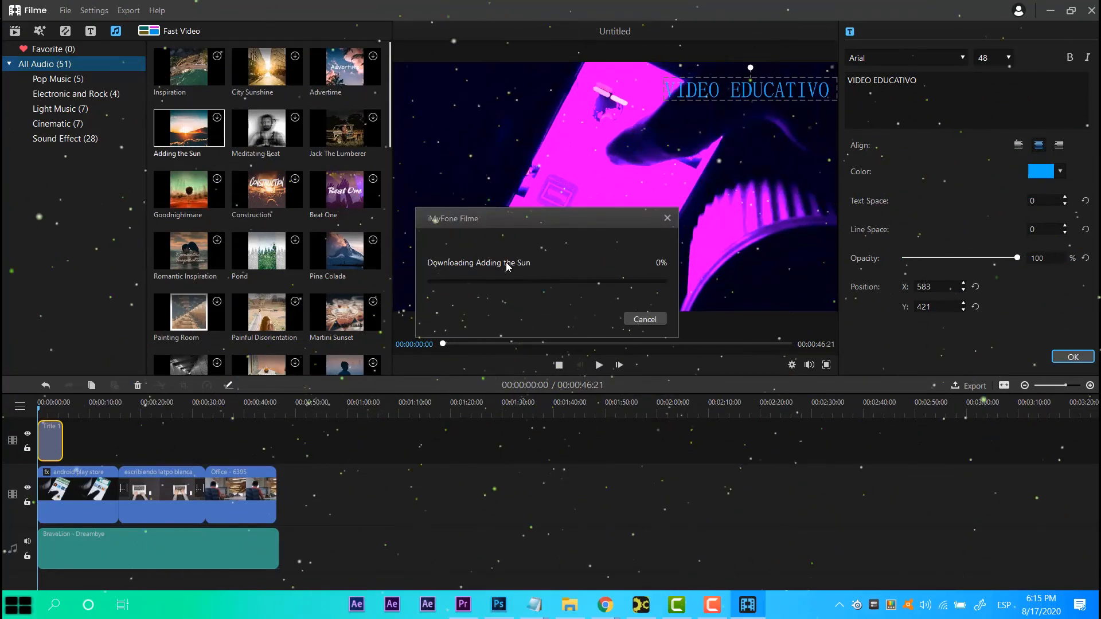
left_click(639, 309)
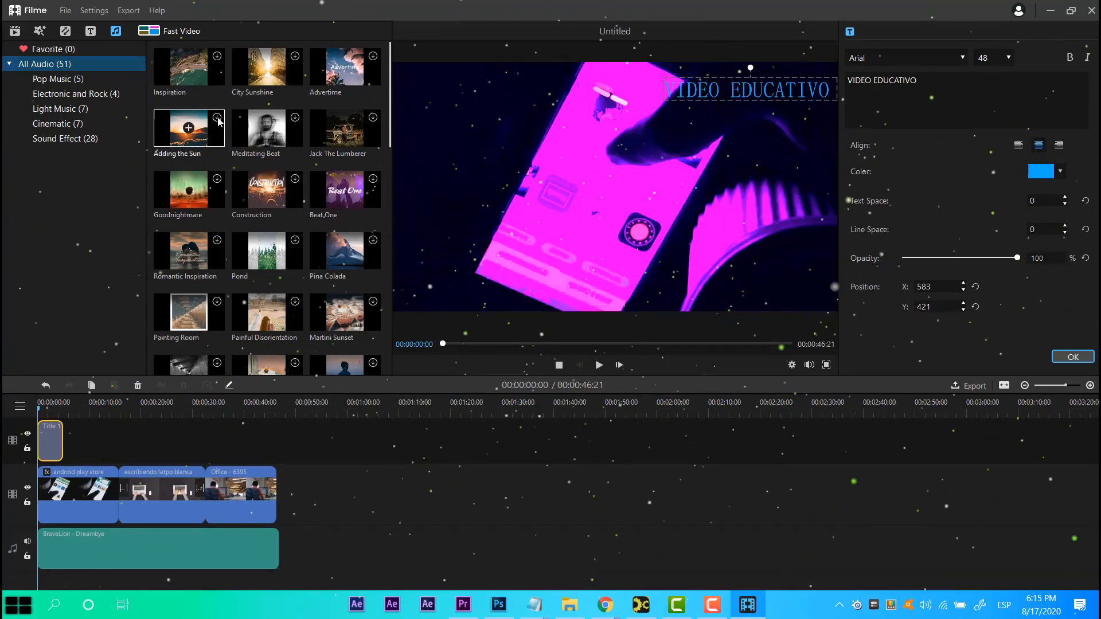
scroll(247, 129, "down", 7)
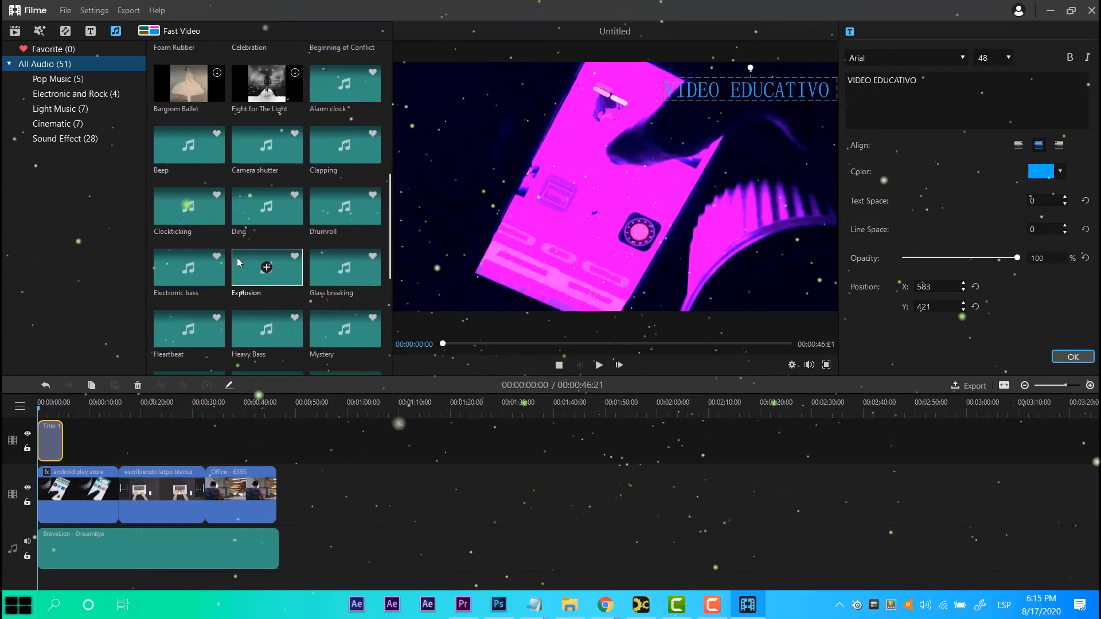
Add the Camera shutter sound effect to the audio track, then delete it again.
left_click(266, 145)
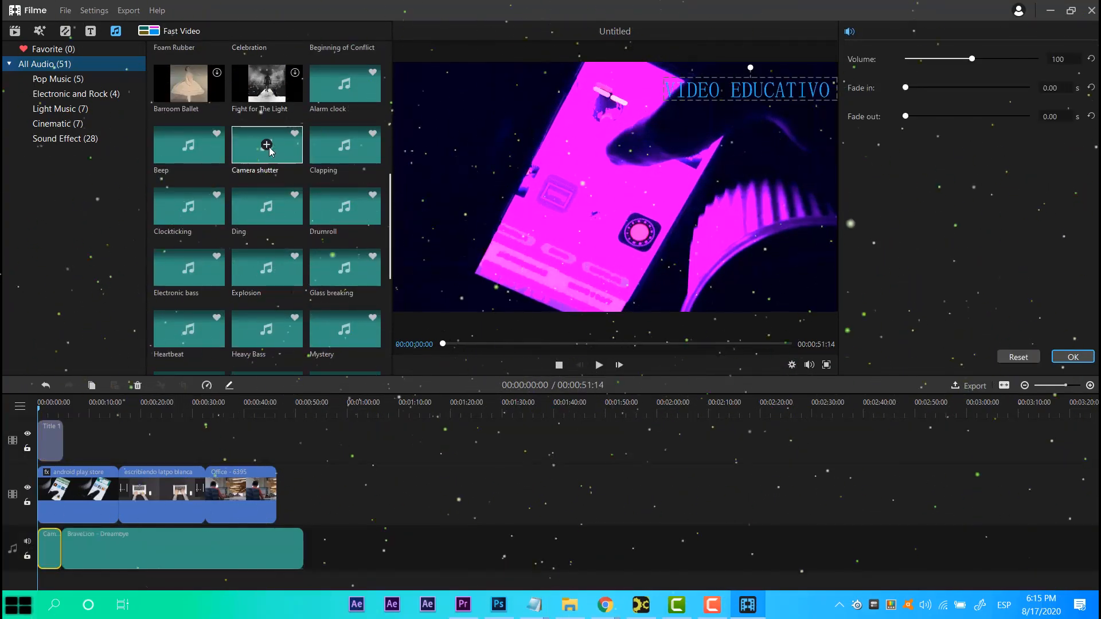
scroll(266, 149, "down", 1)
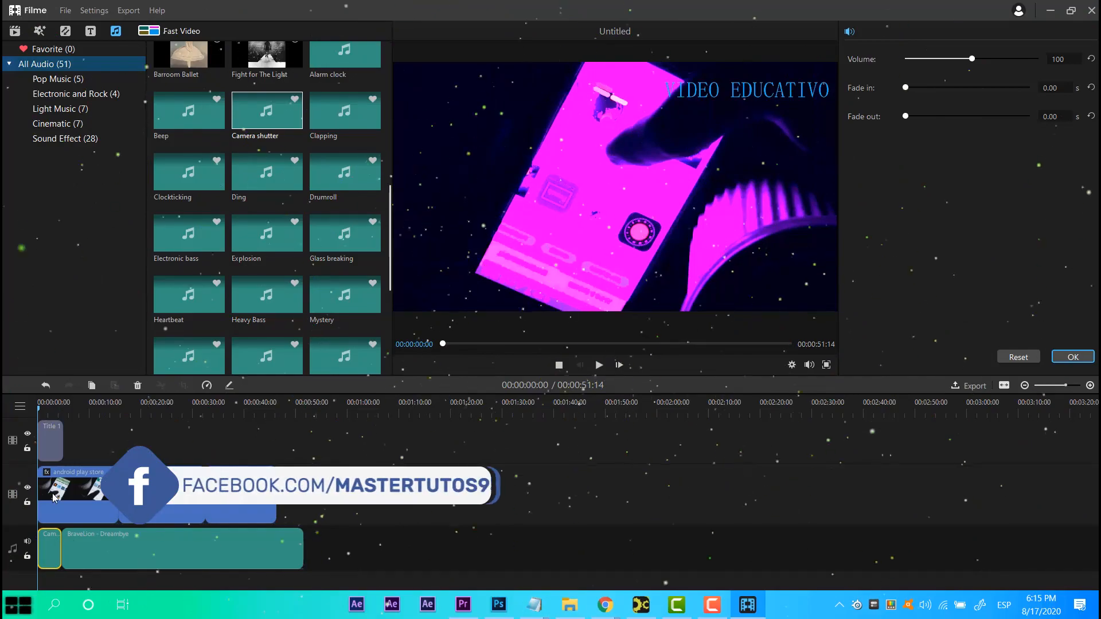
key("Delete")
left_click(174, 540)
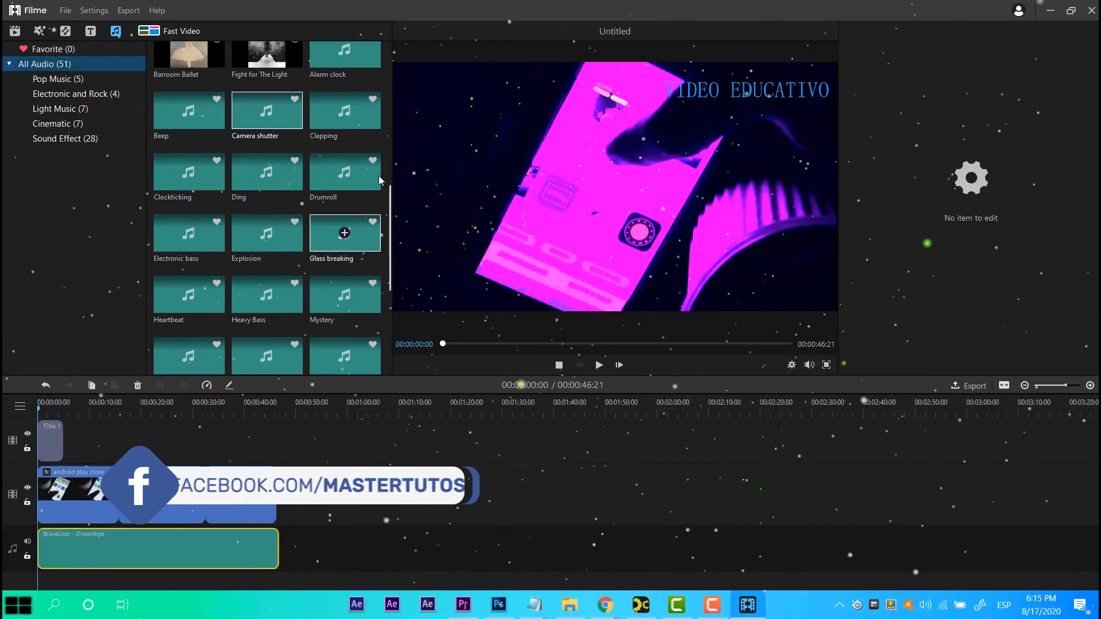
Browse the Electronic and Rock, Light Music, Cinematic and Sound Effect audio categories.
scroll(344, 241, "up", 8)
left_click(114, 95)
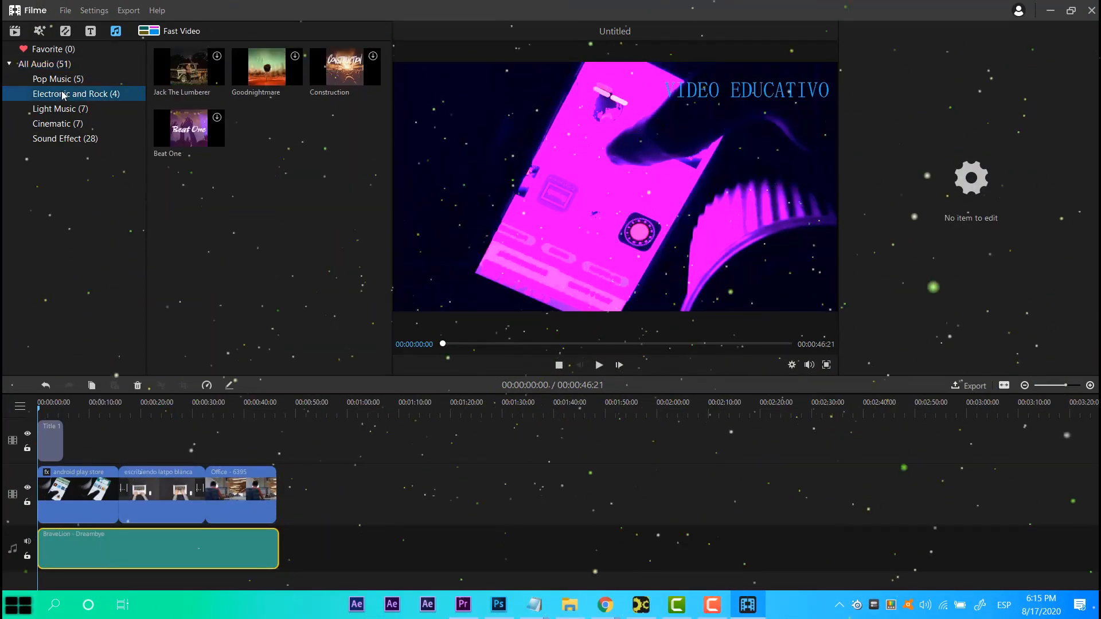
left_click(68, 109)
left_click(74, 123)
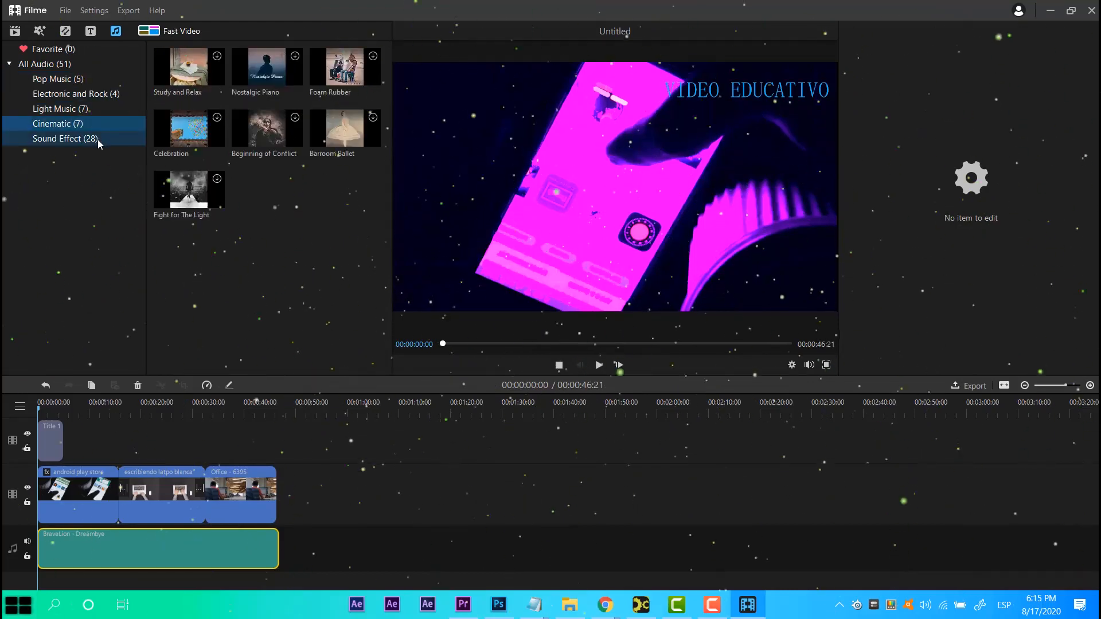
left_click(89, 142)
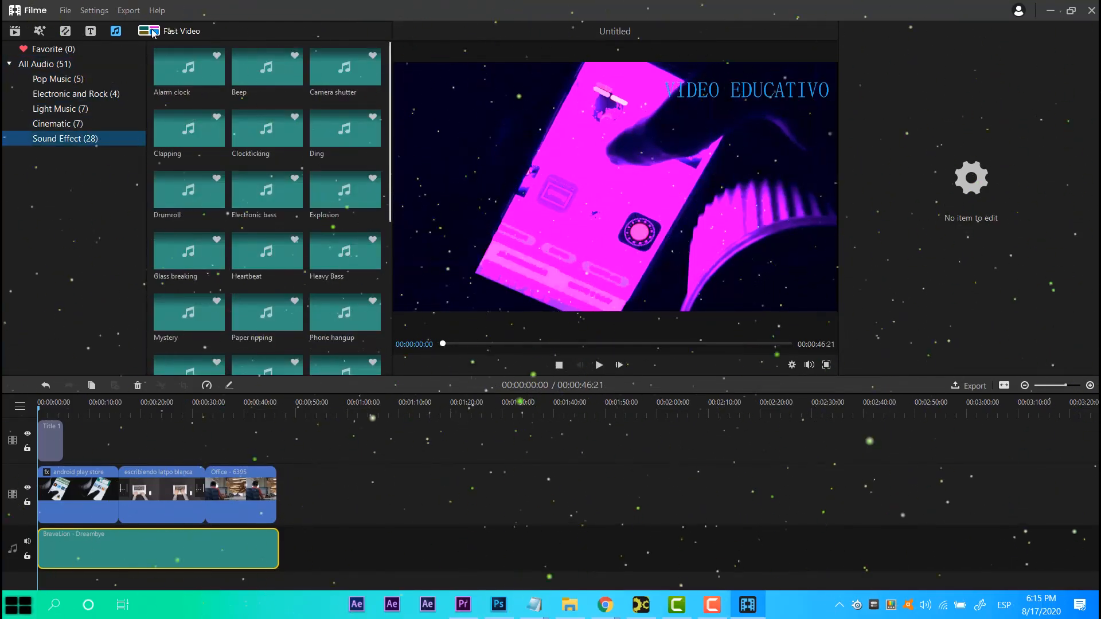
Browse the effect element categories such as Holidays, Movie, Overlays, Travel, Icons and Badges.
left_click(39, 33)
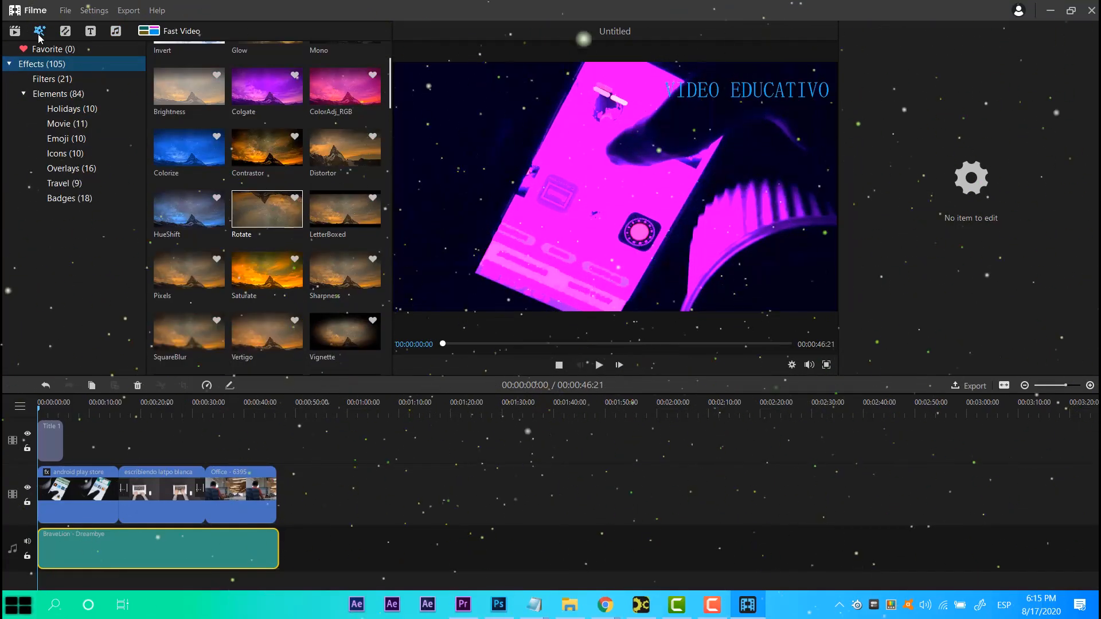
left_click(64, 109)
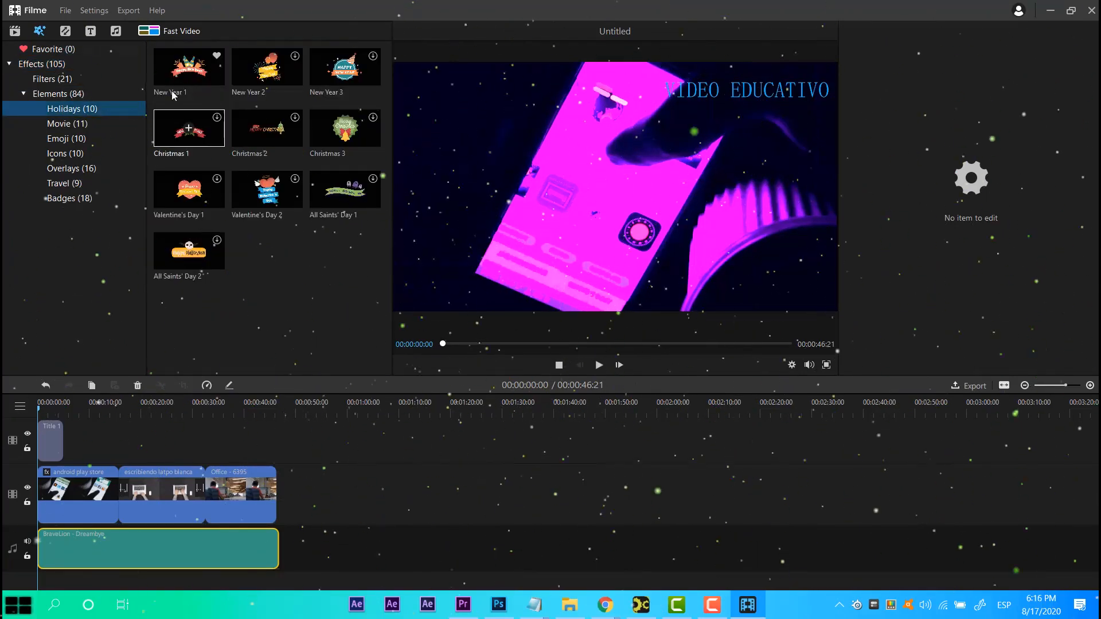
mouse_move(194, 71)
left_click(66, 123)
left_click(69, 168)
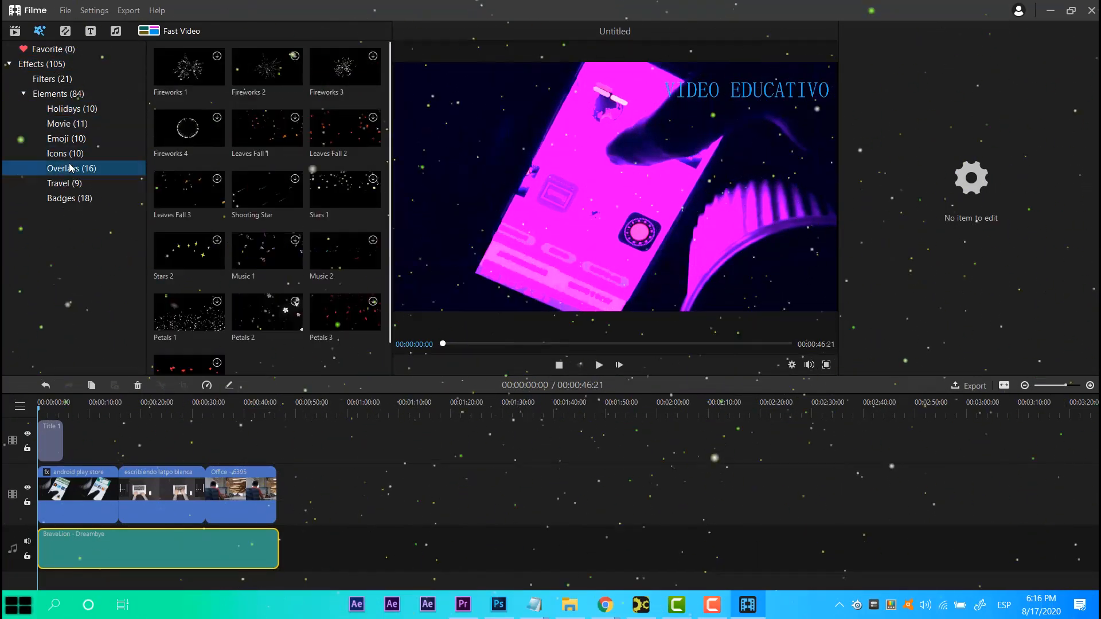
left_click(66, 183)
left_click(66, 168)
left_click(64, 153)
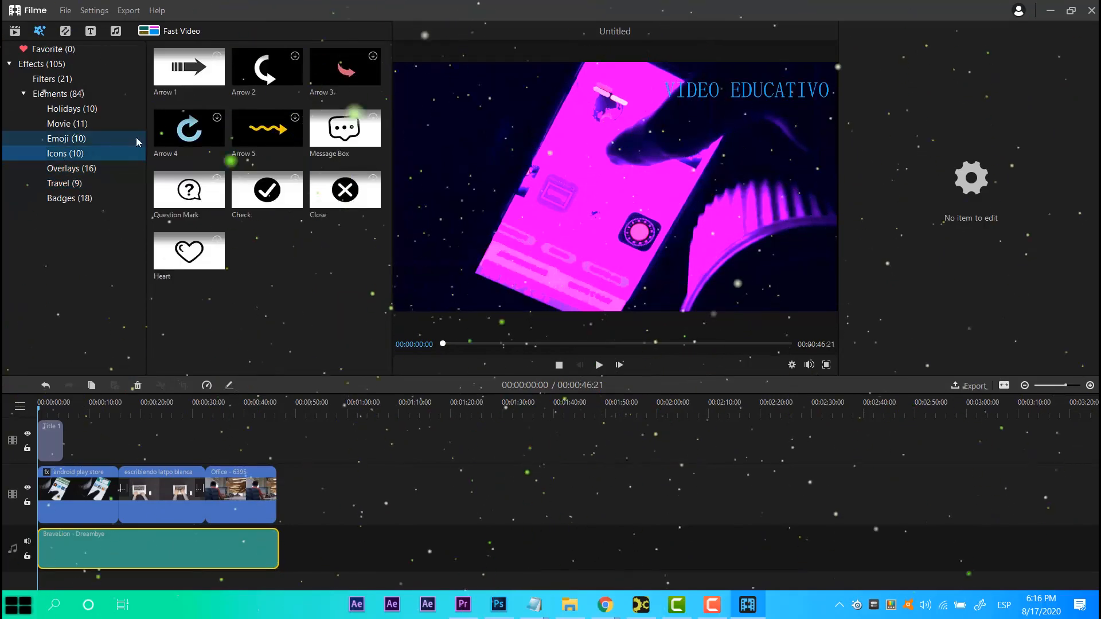
left_click(268, 133)
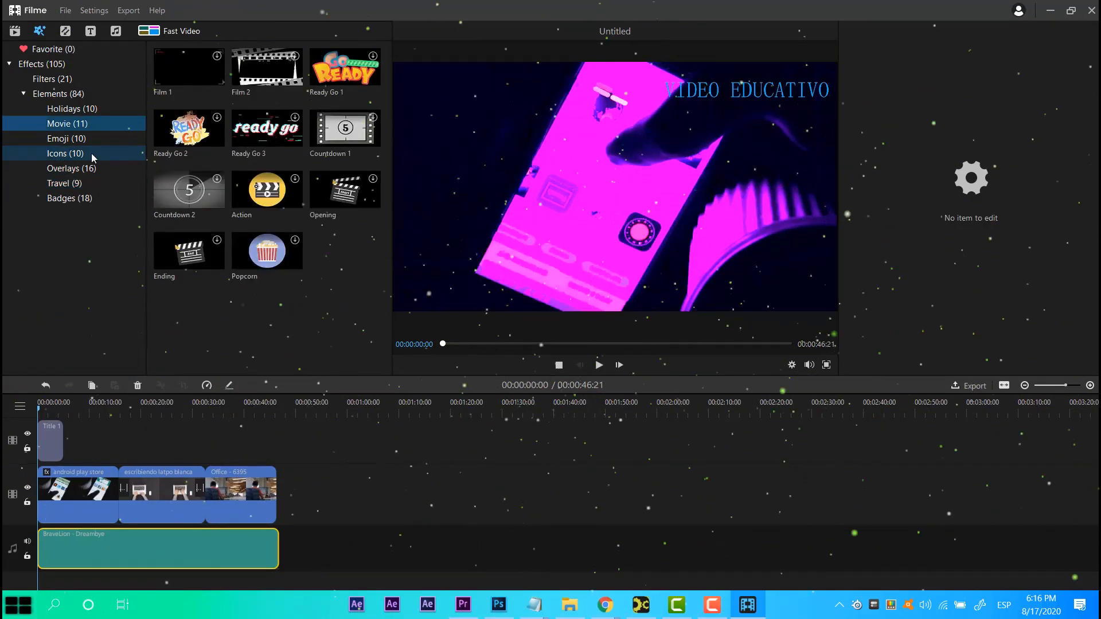
left_click(91, 154)
left_click(90, 201)
scroll(174, 211, "down", 2)
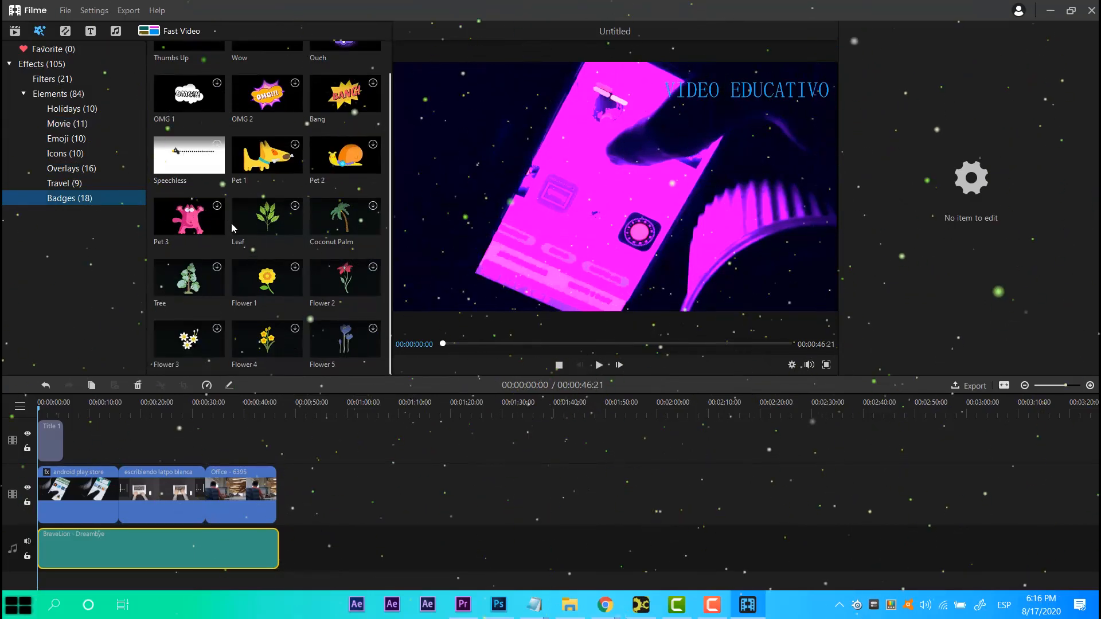
scroll(234, 226, "up", 2)
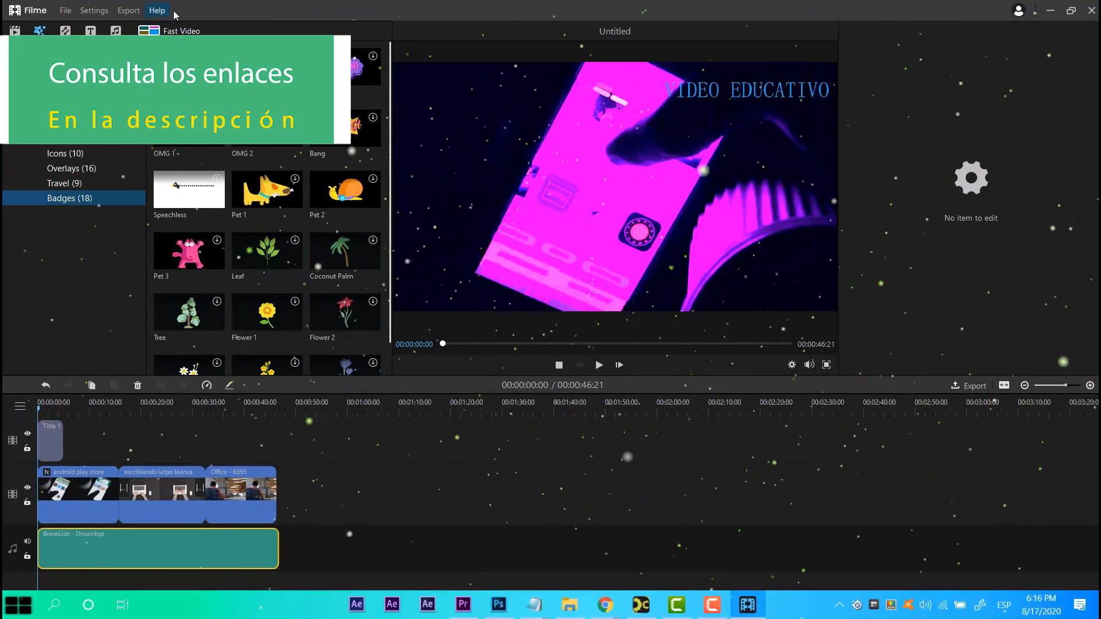
Open the Fast Video template picker and preview the Events template.
left_click(169, 31)
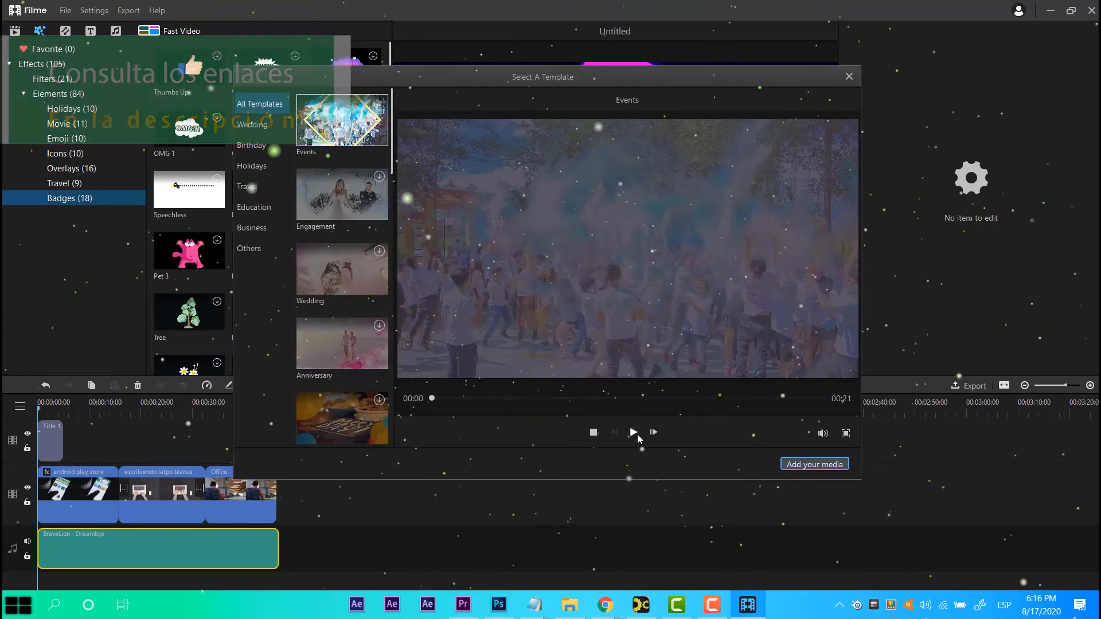
left_click(637, 435)
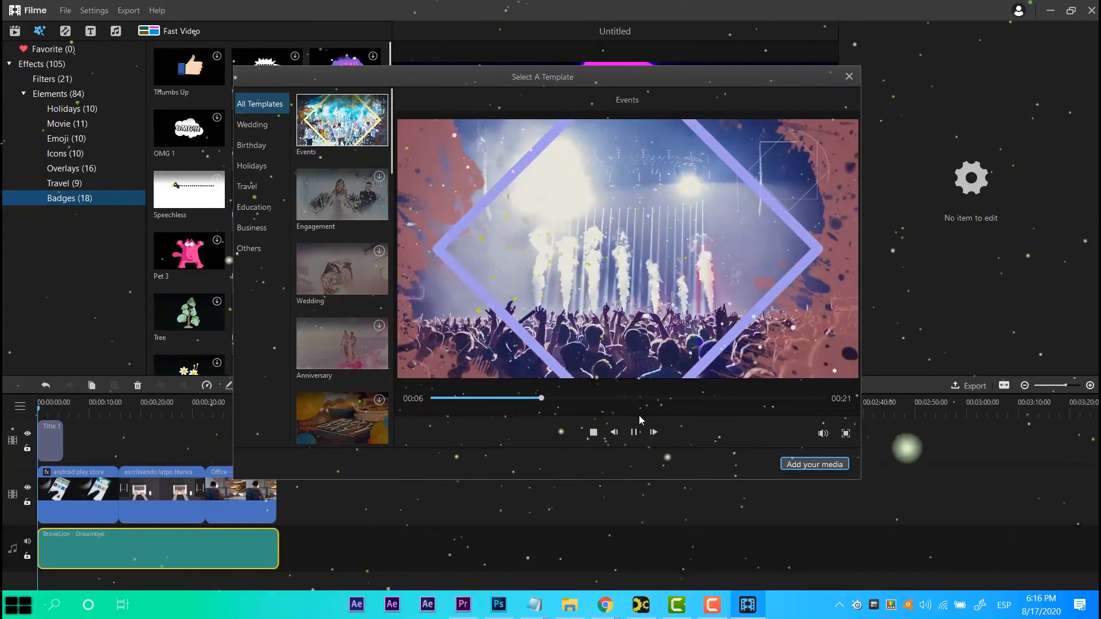
left_click(639, 398)
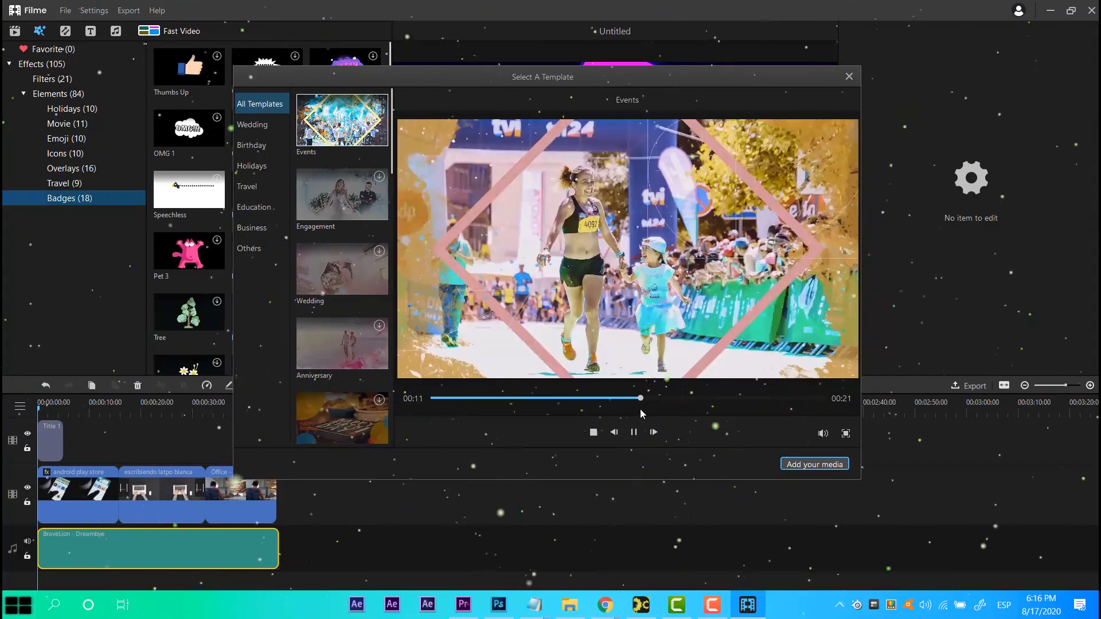
left_click(820, 420)
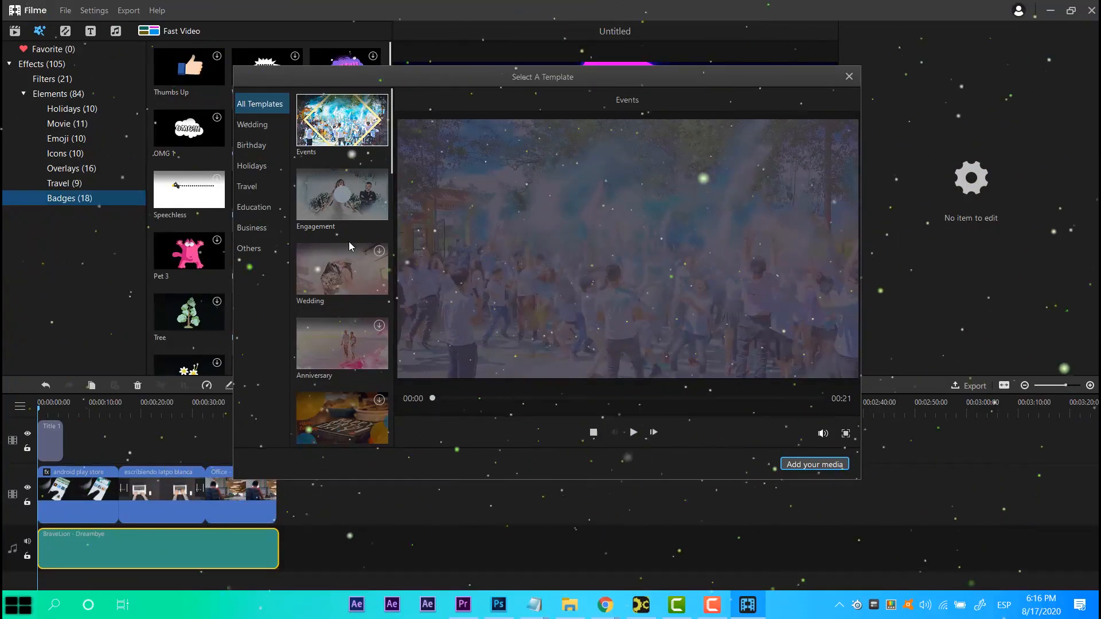
Browse the template categories, preview the Travel template, and exit Fast Video mode.
left_click(257, 132)
left_click(258, 146)
left_click(259, 188)
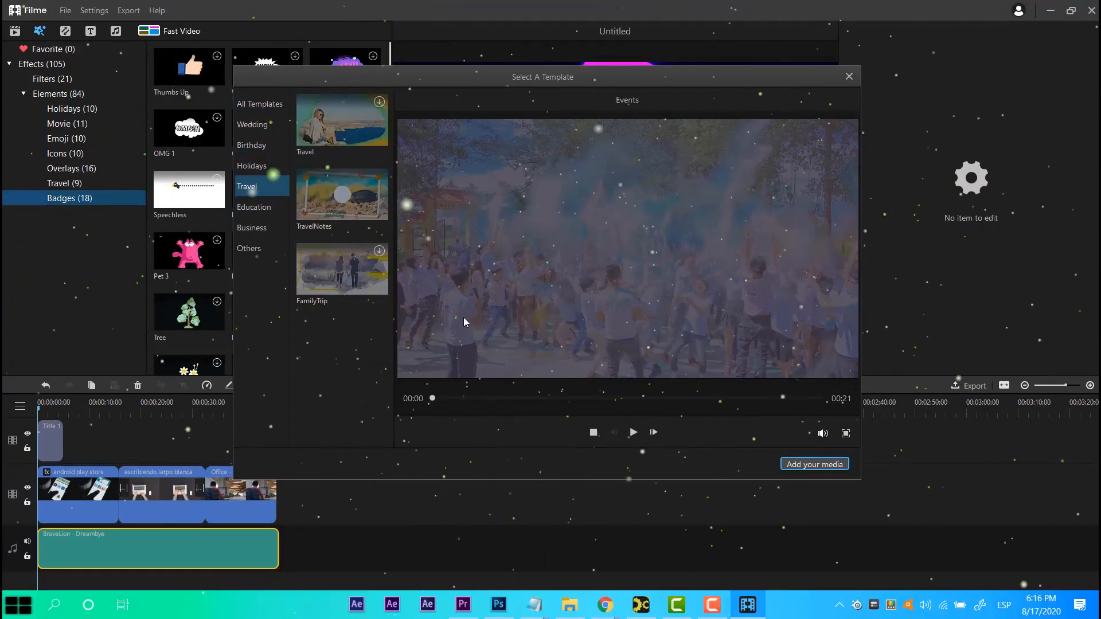
left_click(626, 443)
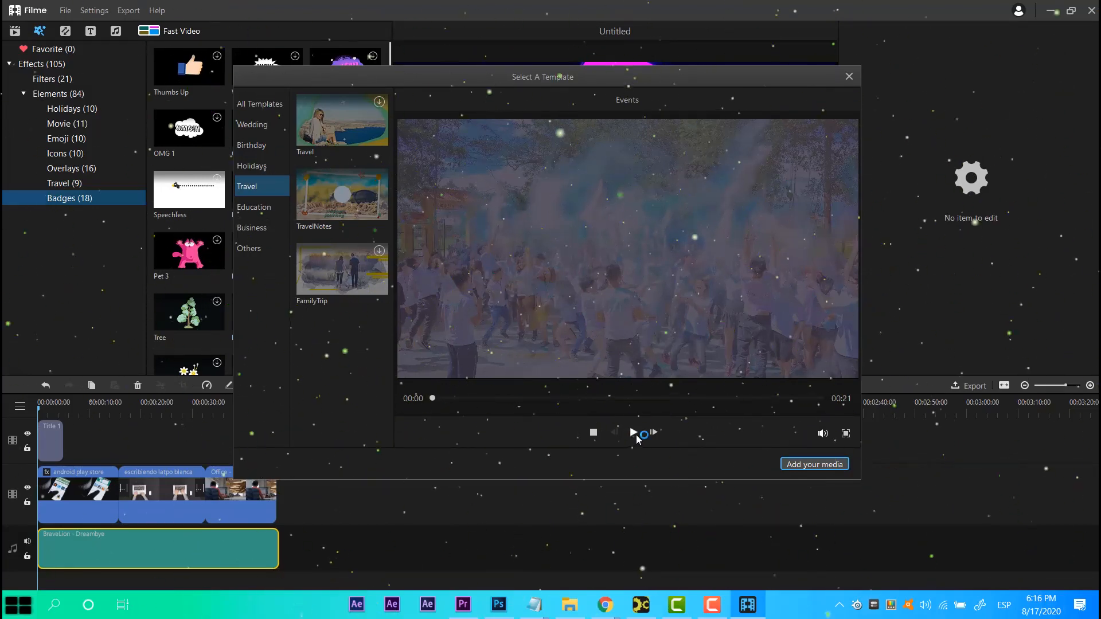
left_click(634, 435)
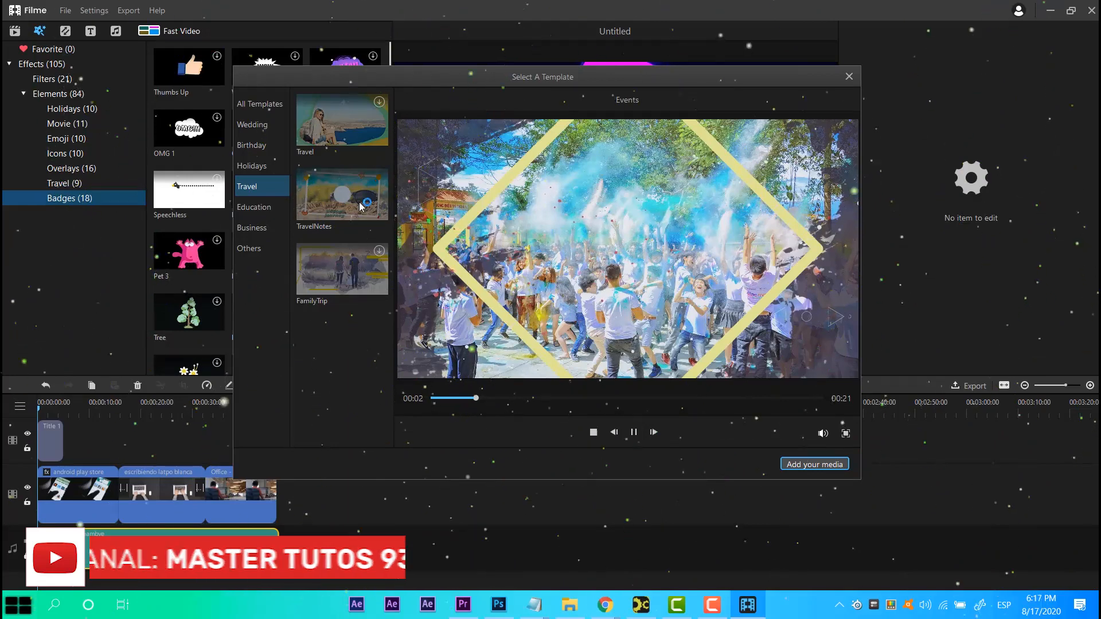
left_click(634, 433)
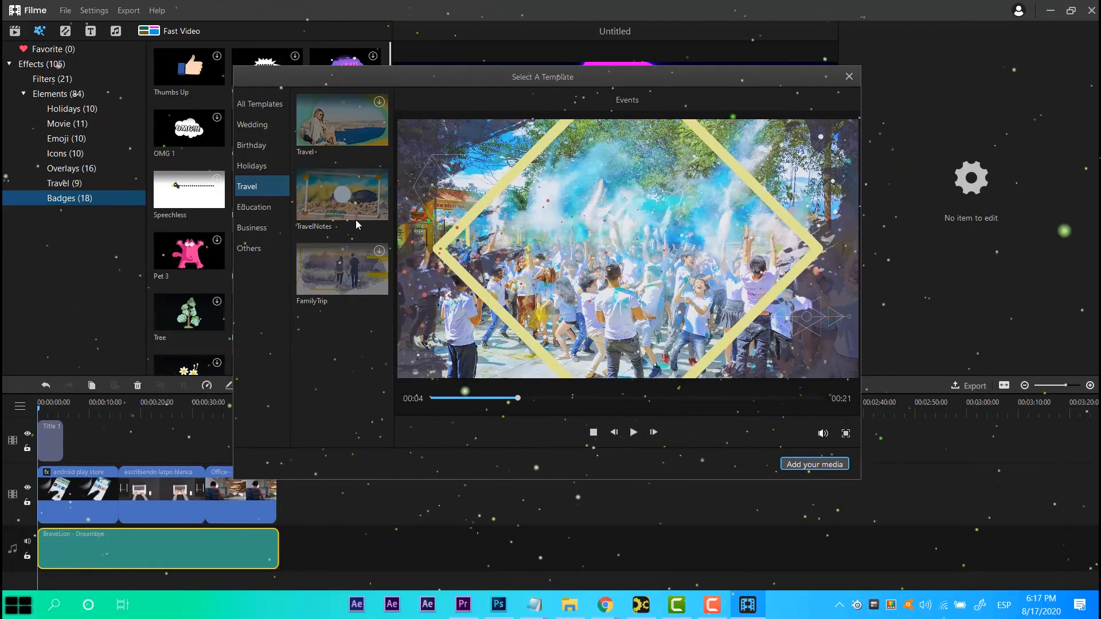
left_click(253, 207)
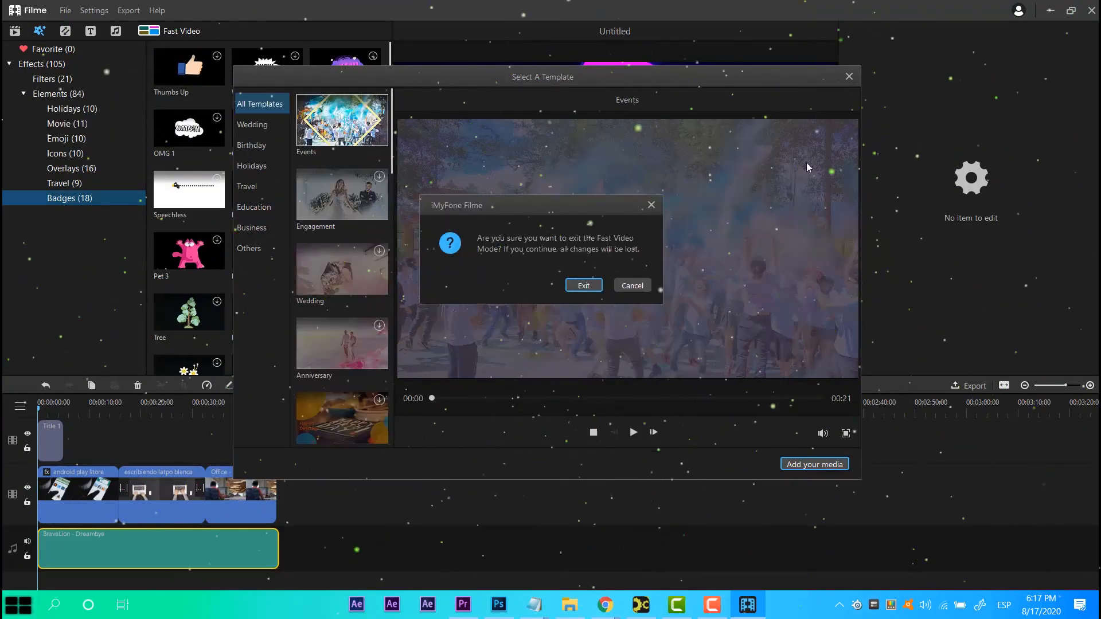
left_click(583, 285)
Open the Preferences settings to review them and cancel.
left_click(152, 409)
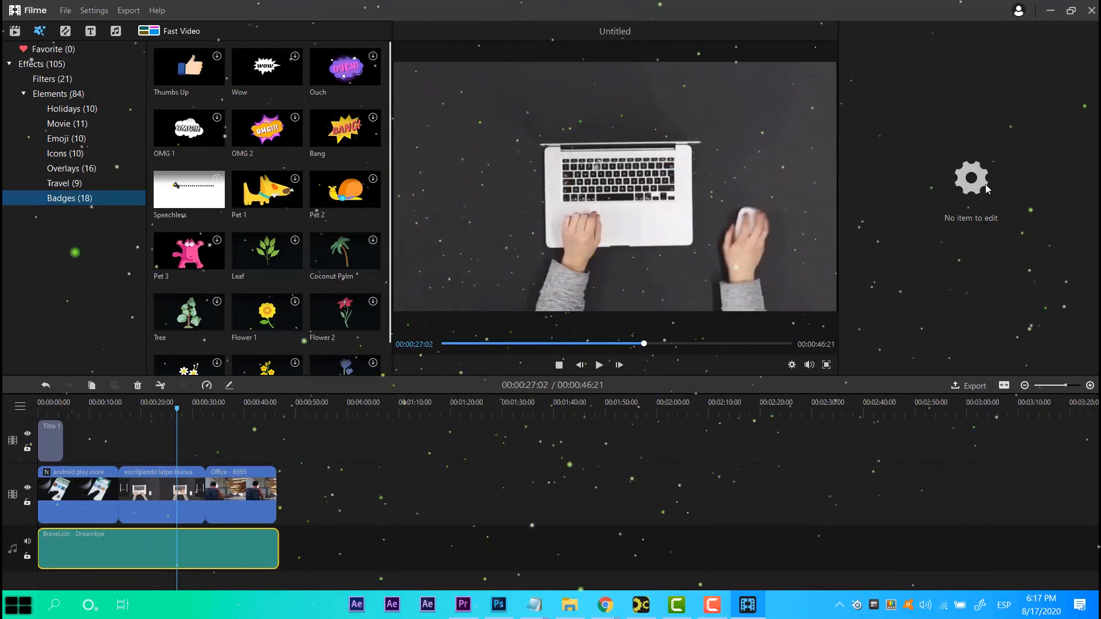
left_click(67, 12)
left_click(92, 11)
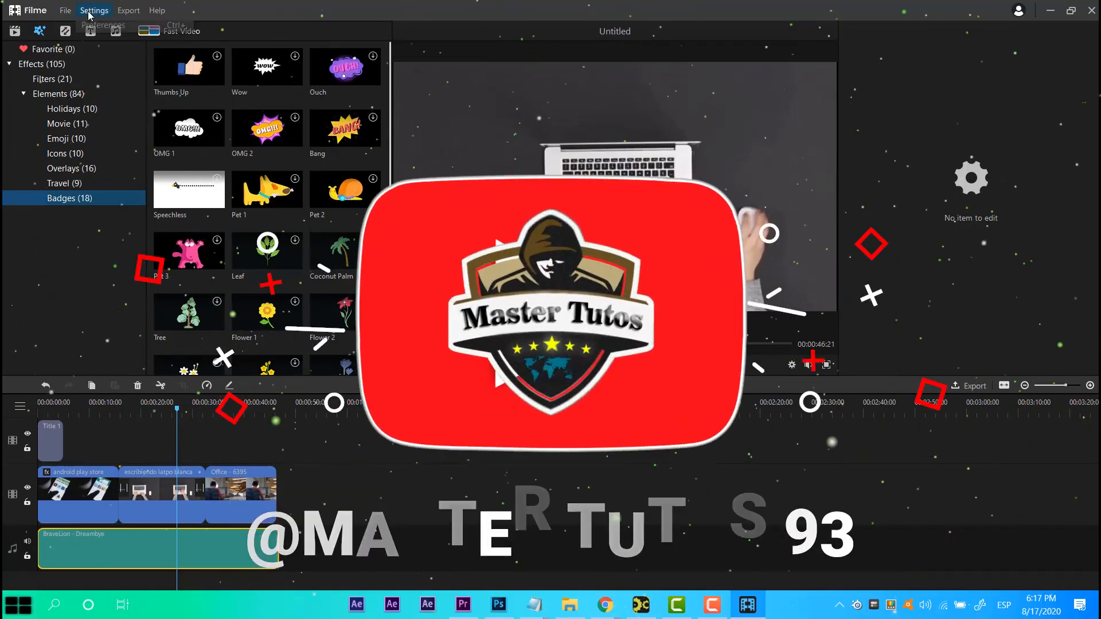
left_click(104, 26)
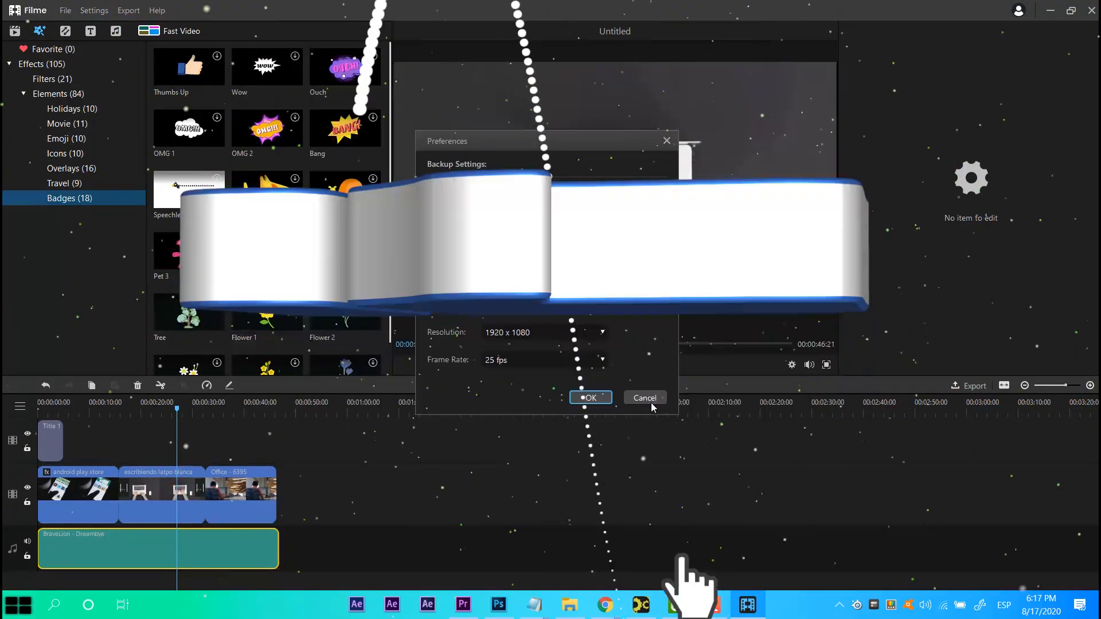
left_click(648, 399)
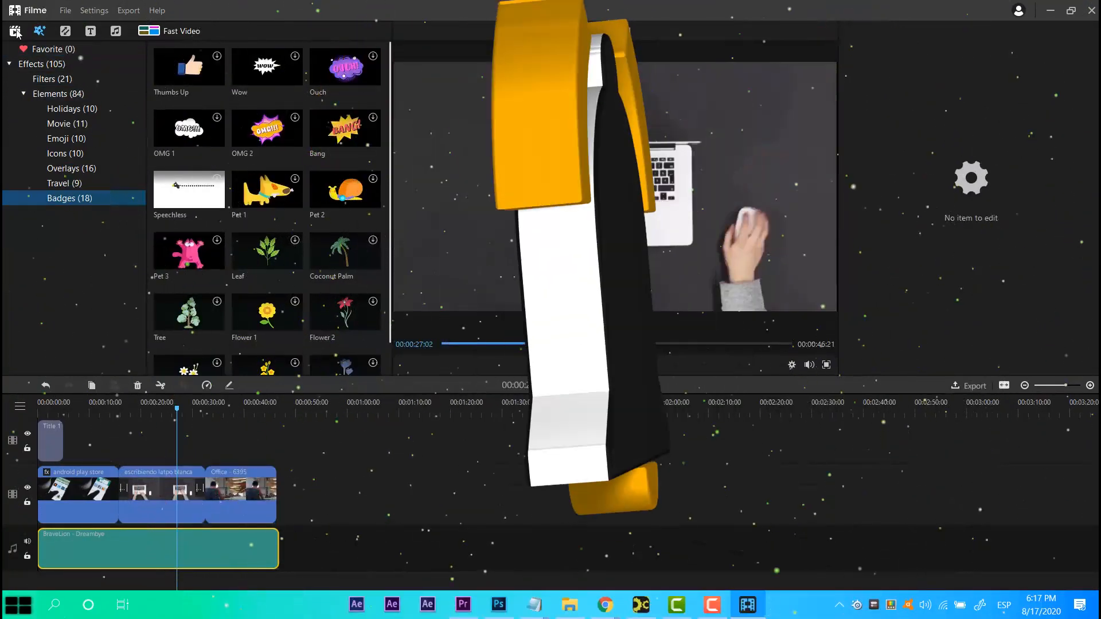
Append the enamorada clip to the end of the video track.
left_click(16, 32)
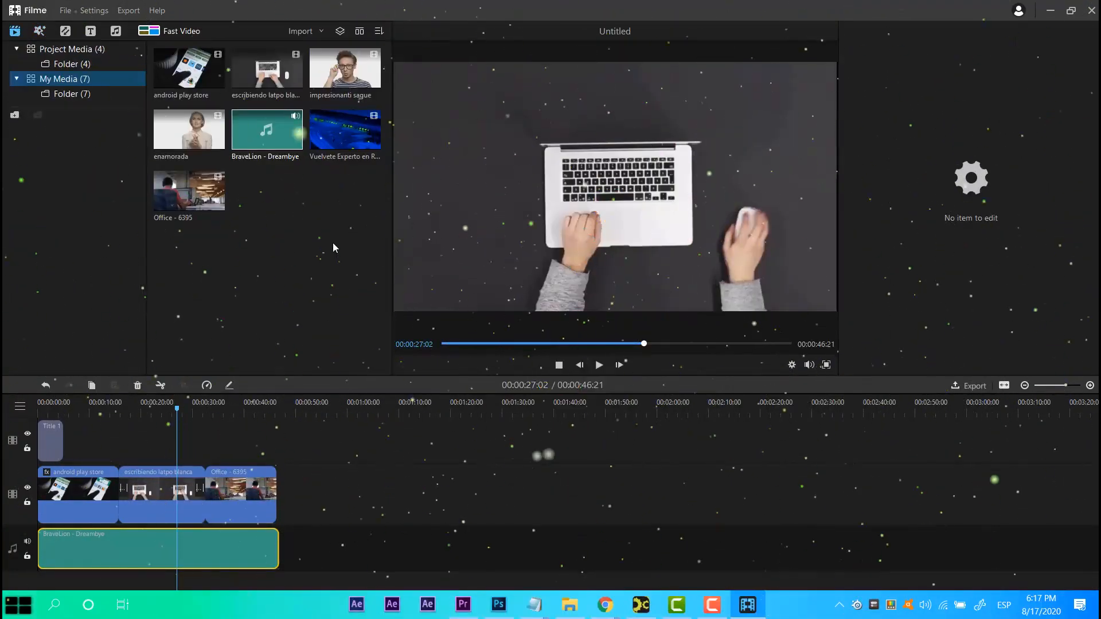
mouse_move(649, 609)
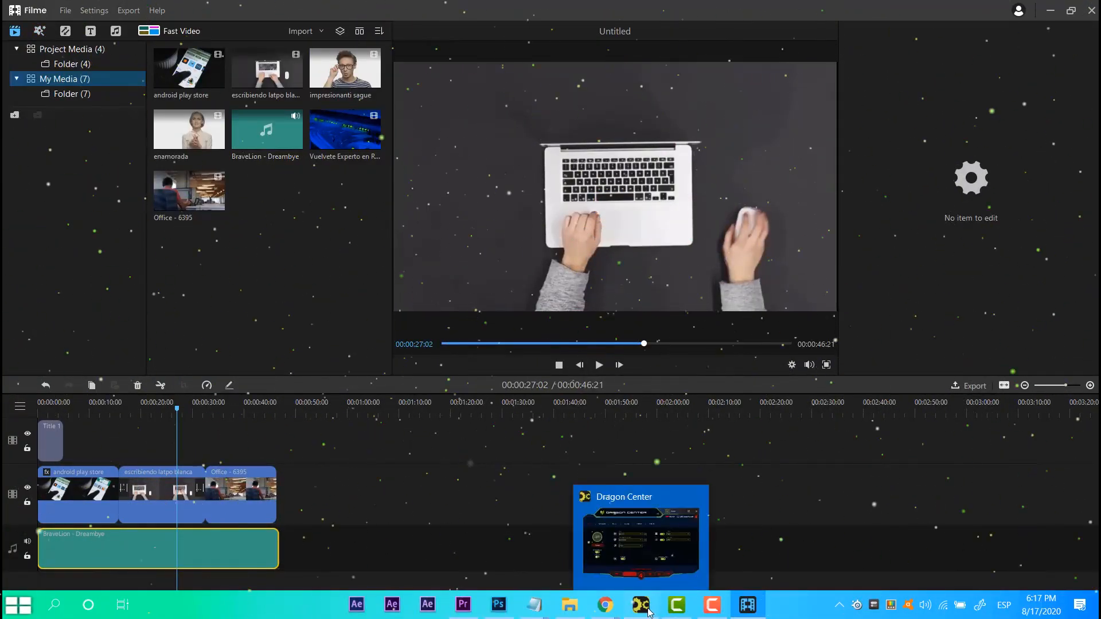
left_click(426, 512)
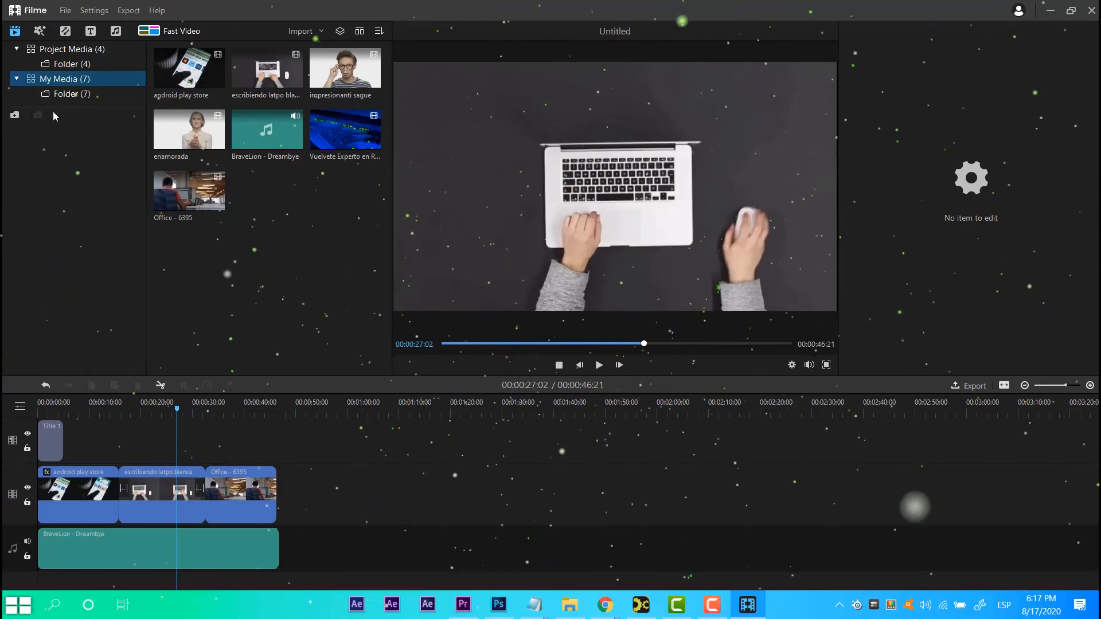
left_click(65, 11)
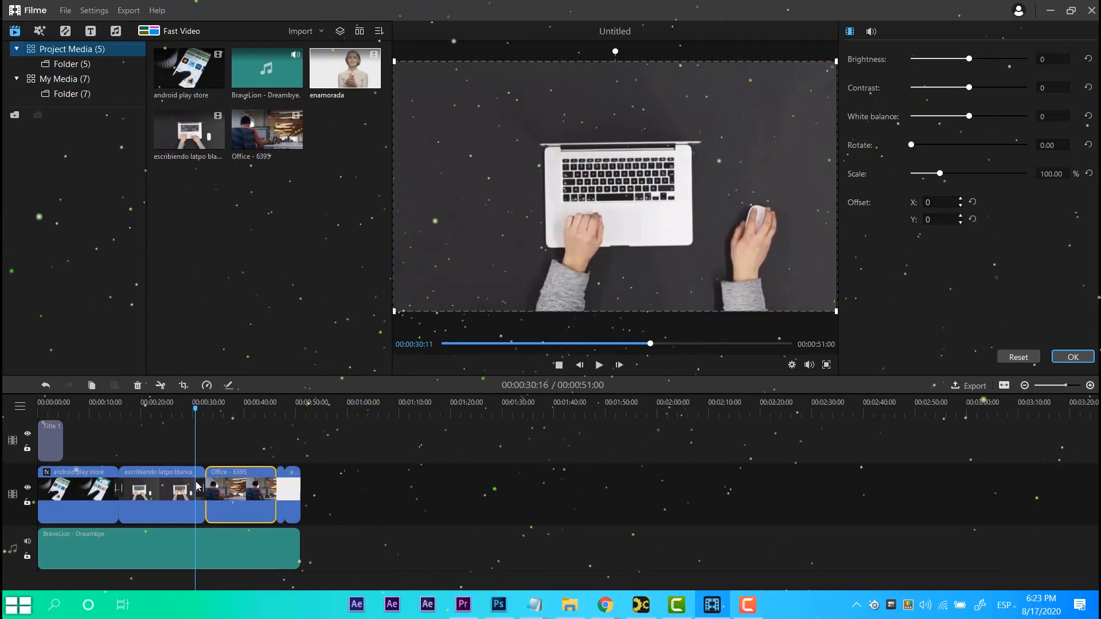
left_click_drag(196, 482, 253, 506)
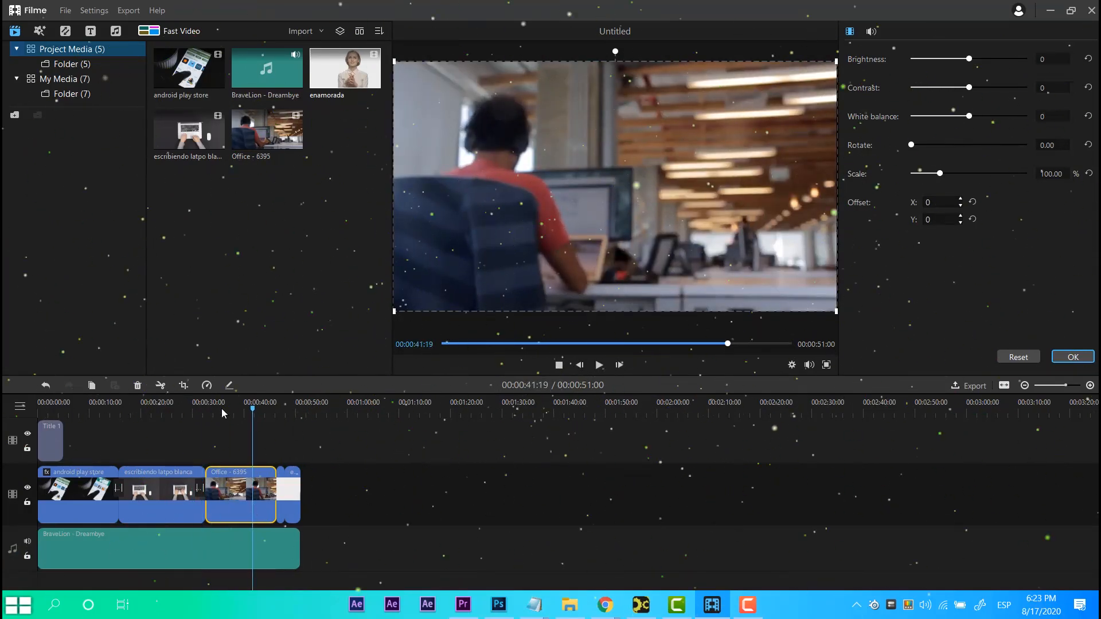
Split the Office clip at the playhead.
right_click(234, 486)
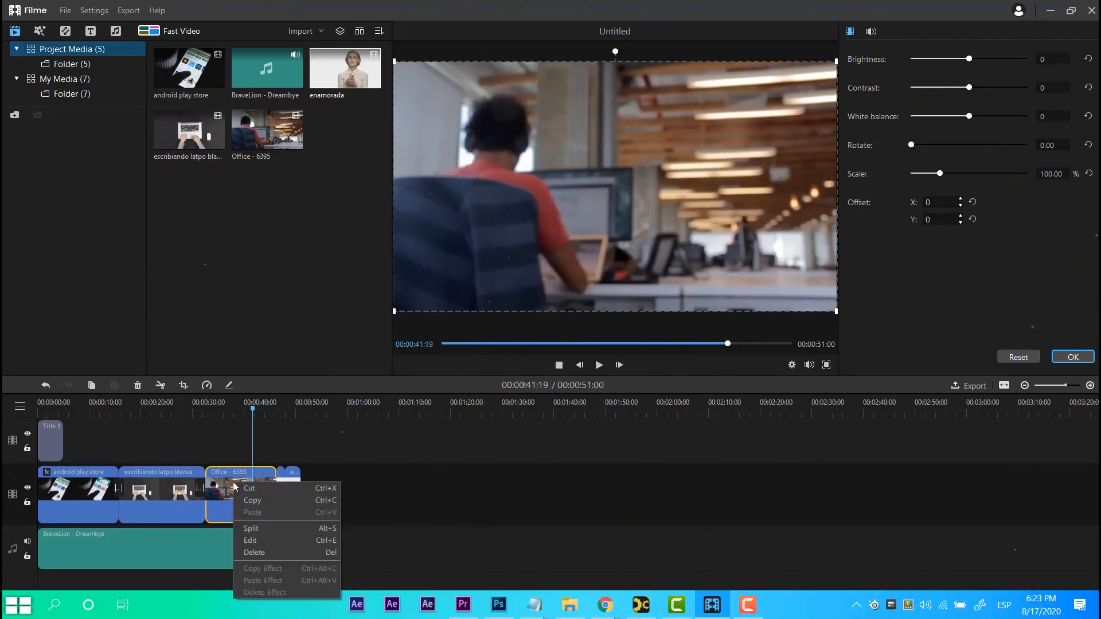
left_click(273, 528)
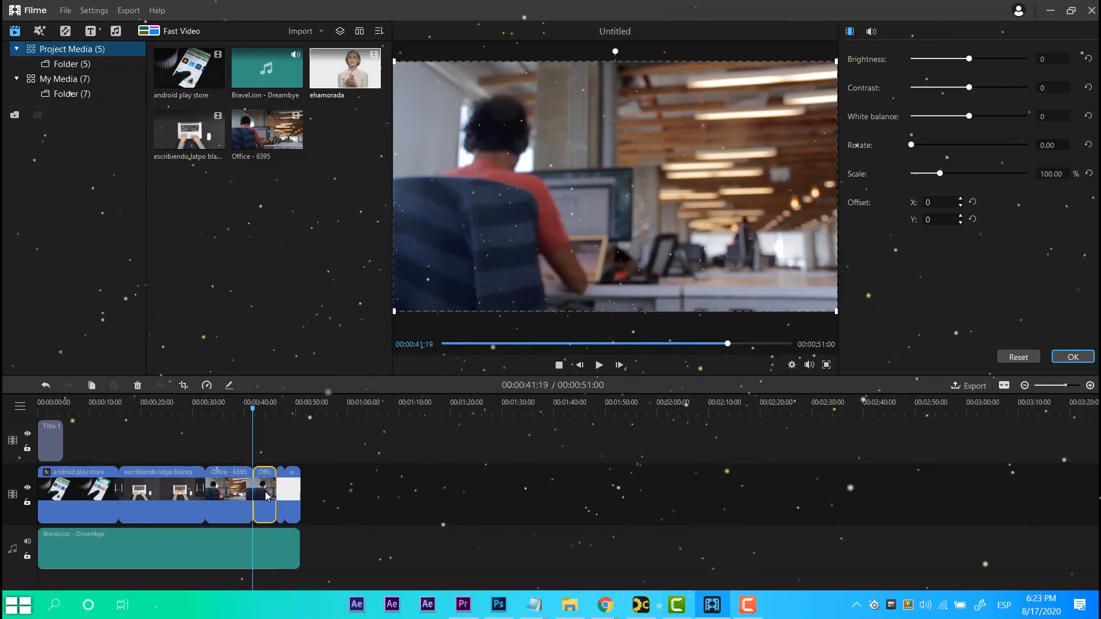
Adjust the split Office clip's contrast to -66, white balance to 39 and rotation to 152.
right_click(267, 495)
left_click(306, 549)
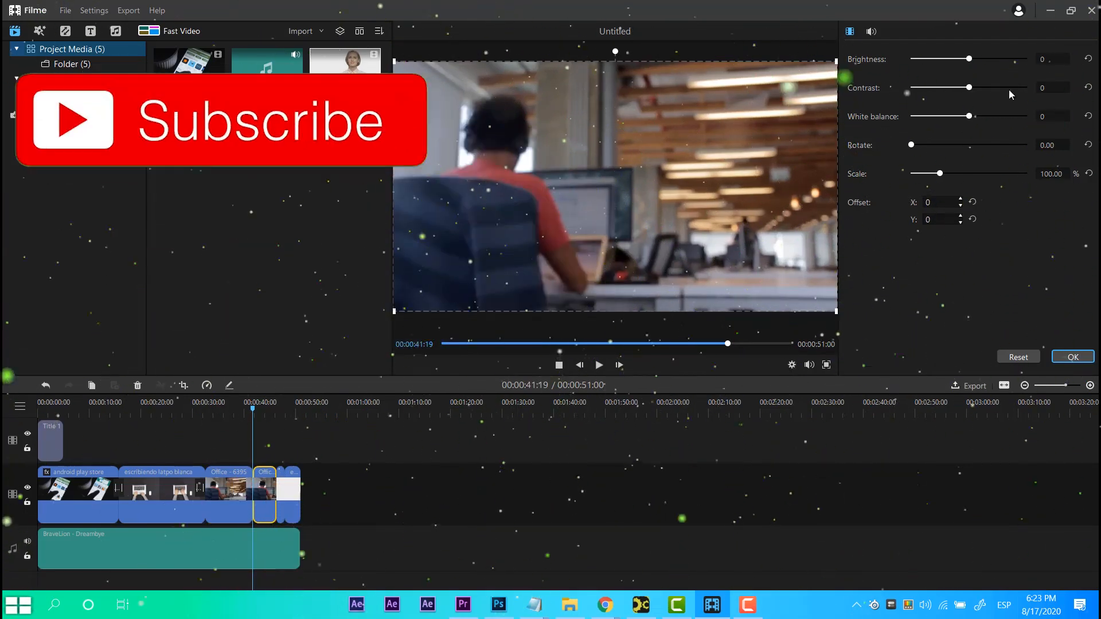
left_click_drag(951, 88, 930, 87)
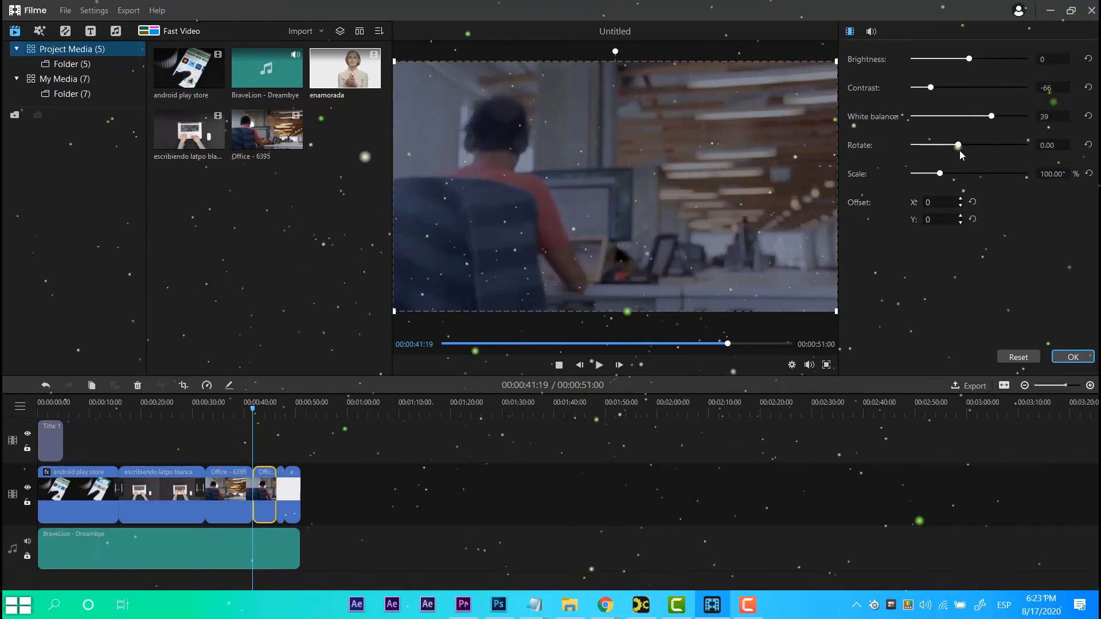
left_click_drag(960, 151, 961, 150)
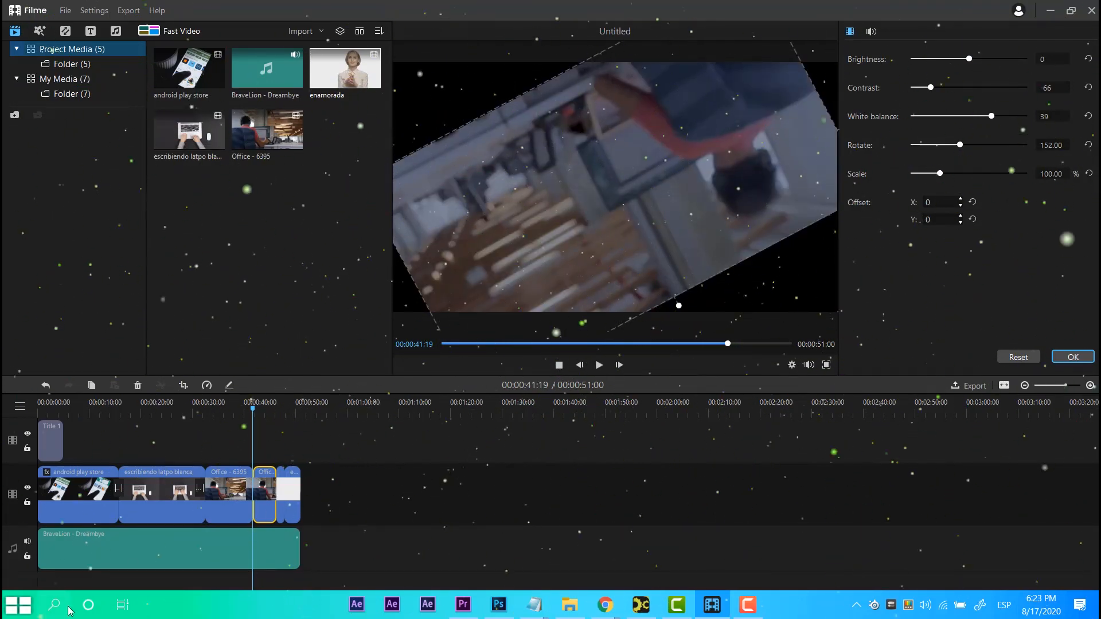
Apply the Colorize filter to the enamorada clip at the end of the video track.
left_click_drag(270, 417, 287, 421)
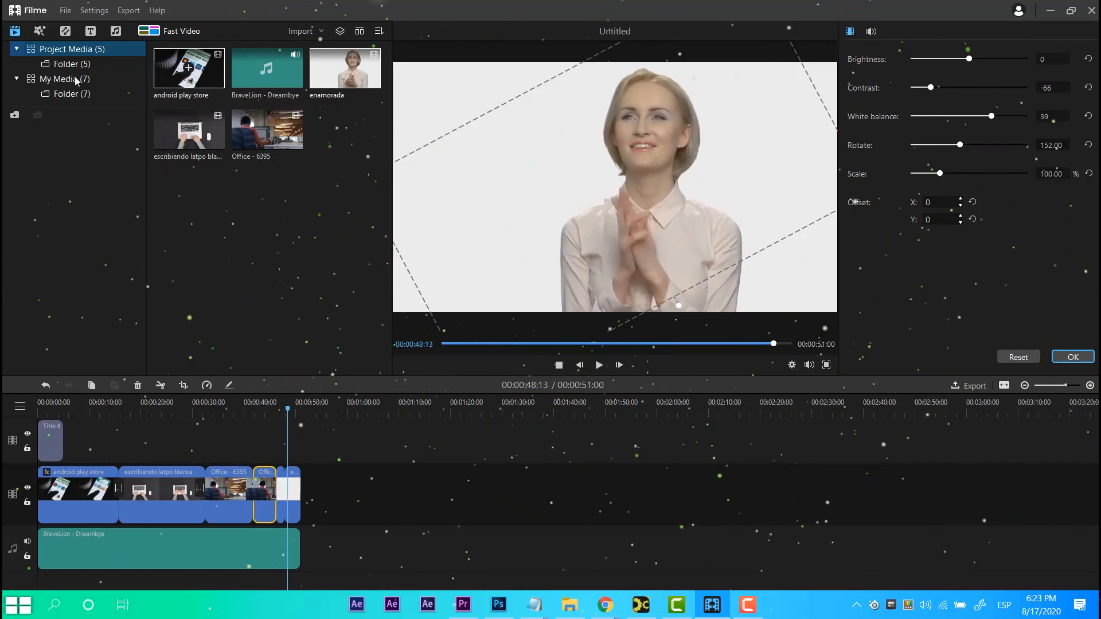
left_click(39, 31)
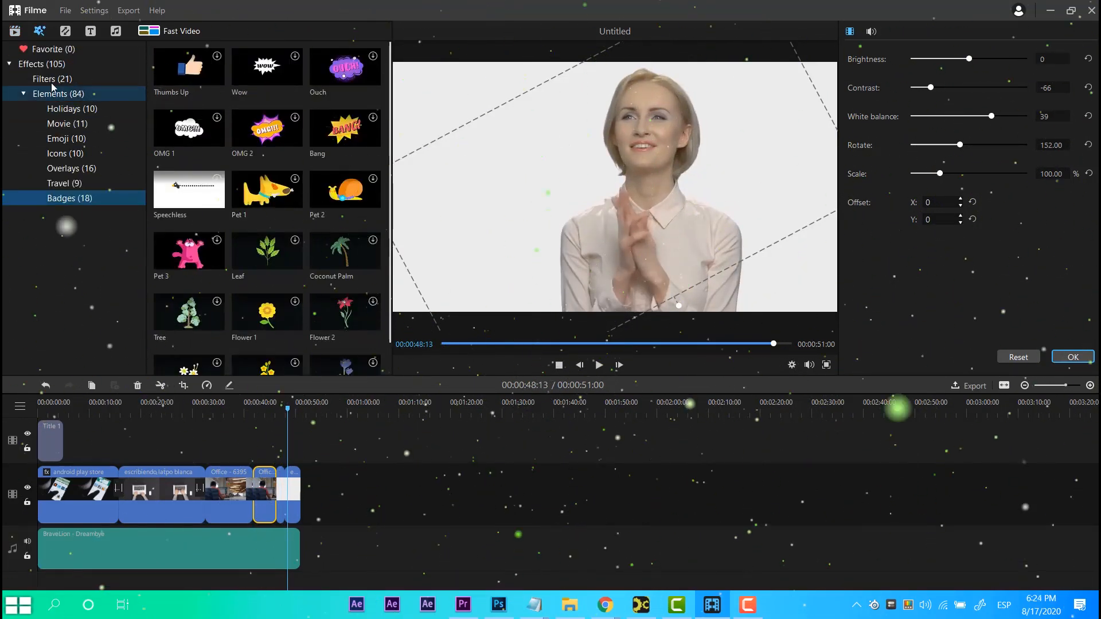
left_click(92, 78)
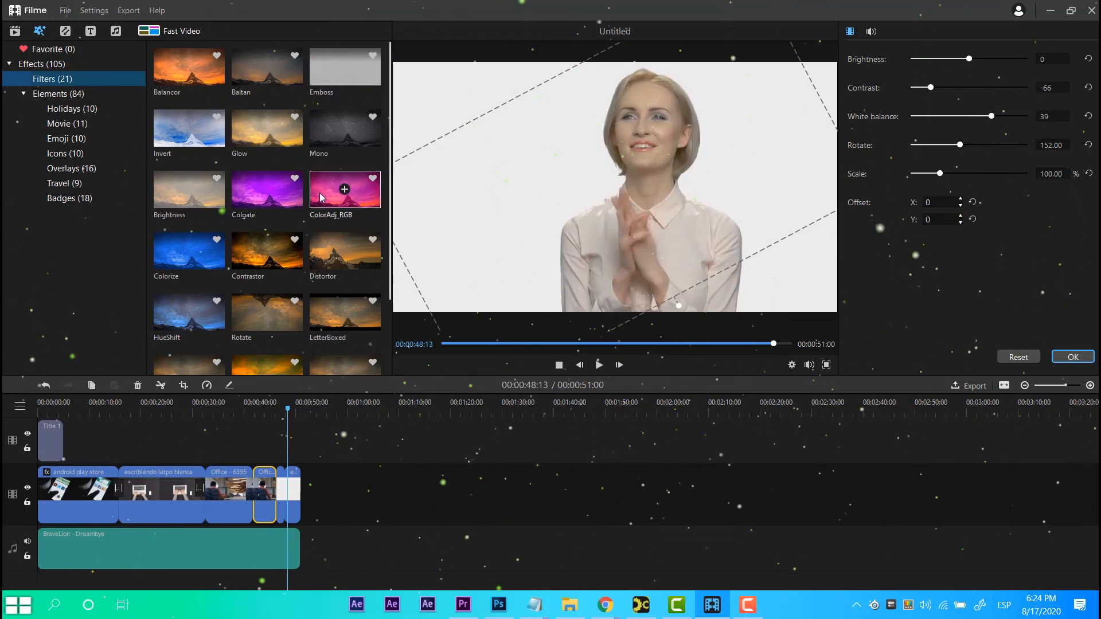
left_click(268, 421)
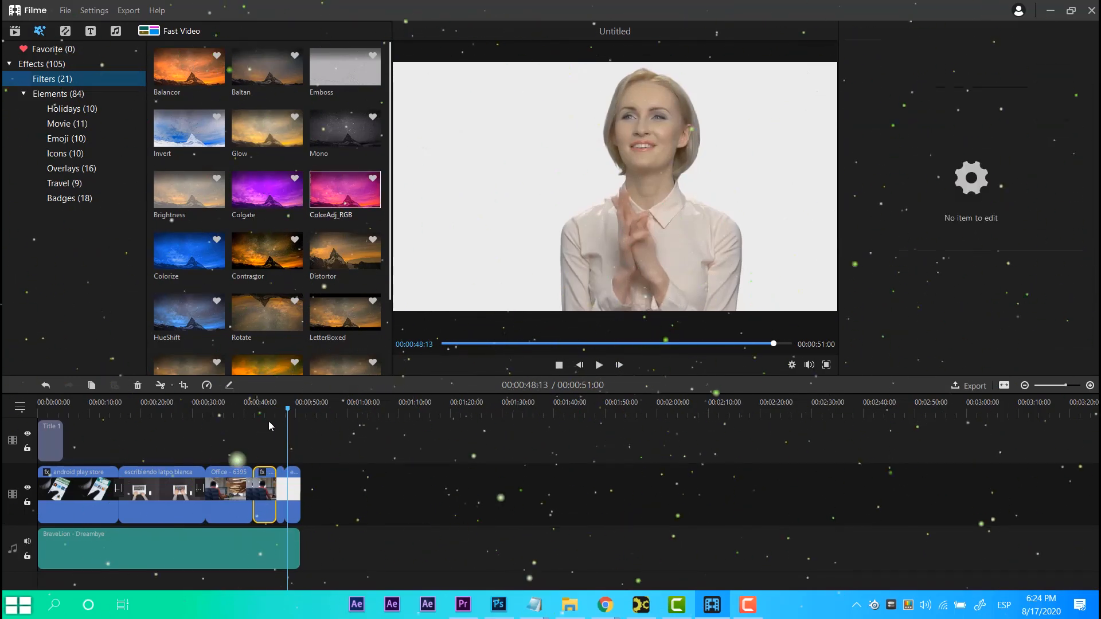
left_click(302, 456)
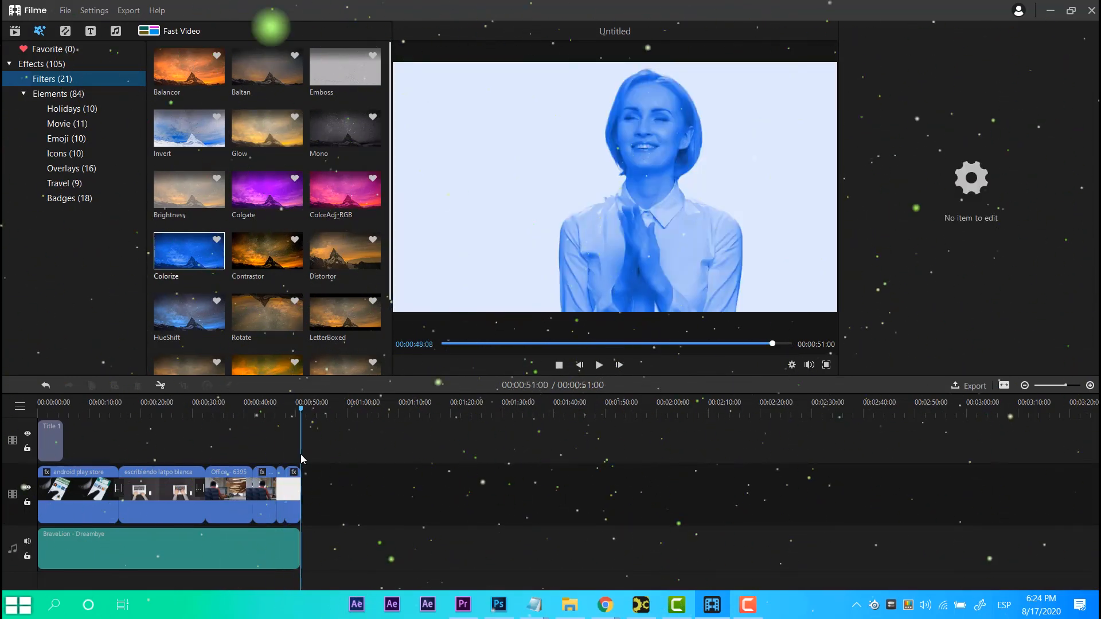
left_click(286, 456)
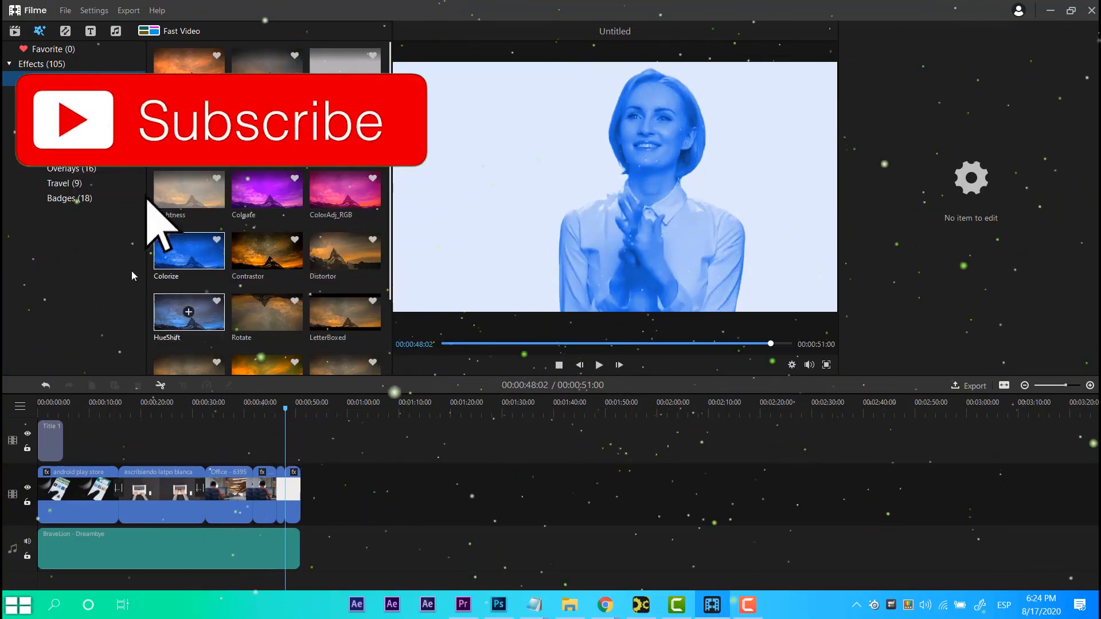
Export the project as an MP4 file named VIDEO1 at Standard quality.
left_click(133, 8)
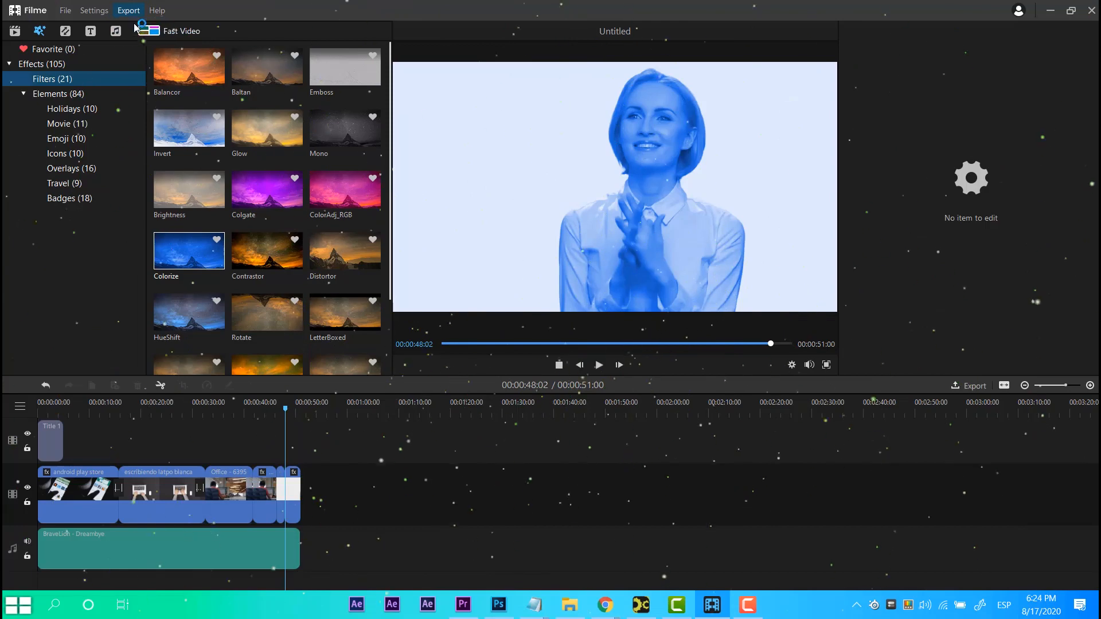
left_click(152, 25)
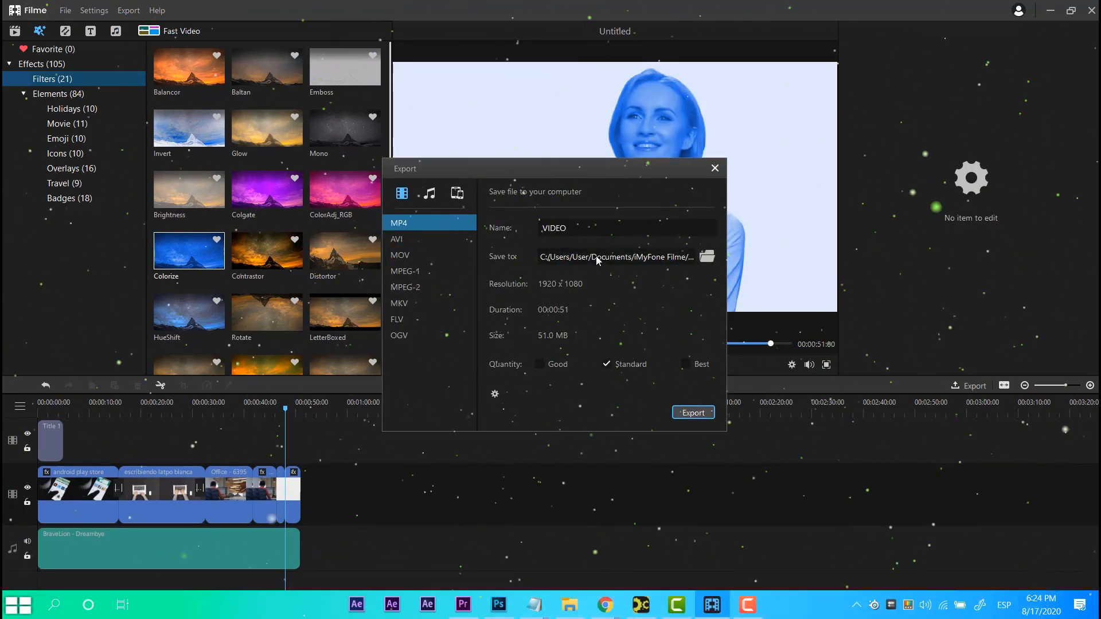
type("1")
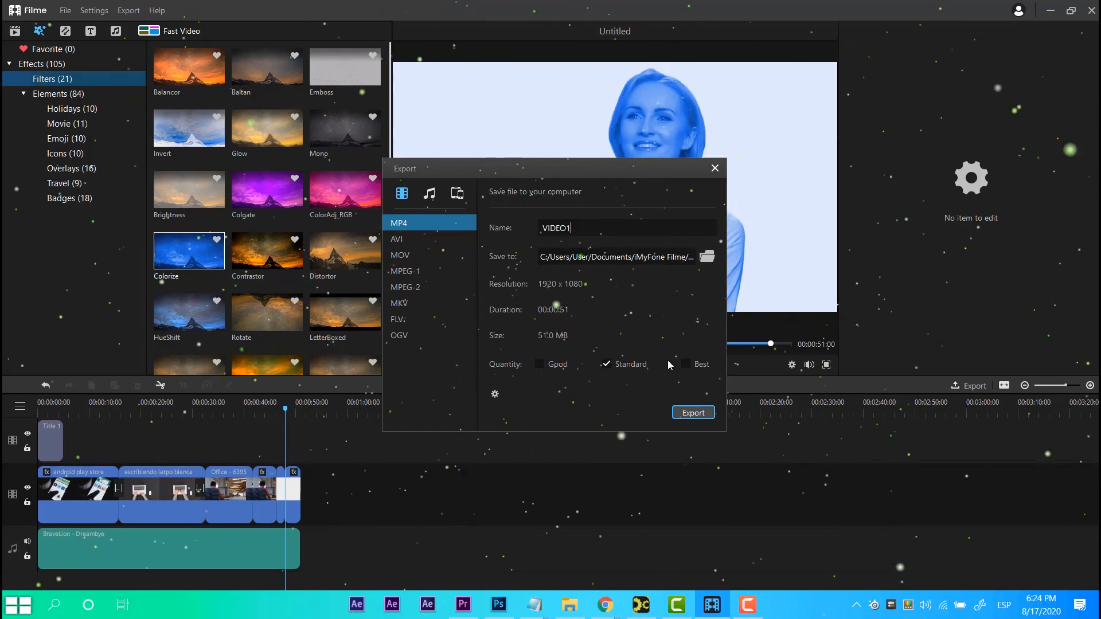
left_click(702, 418)
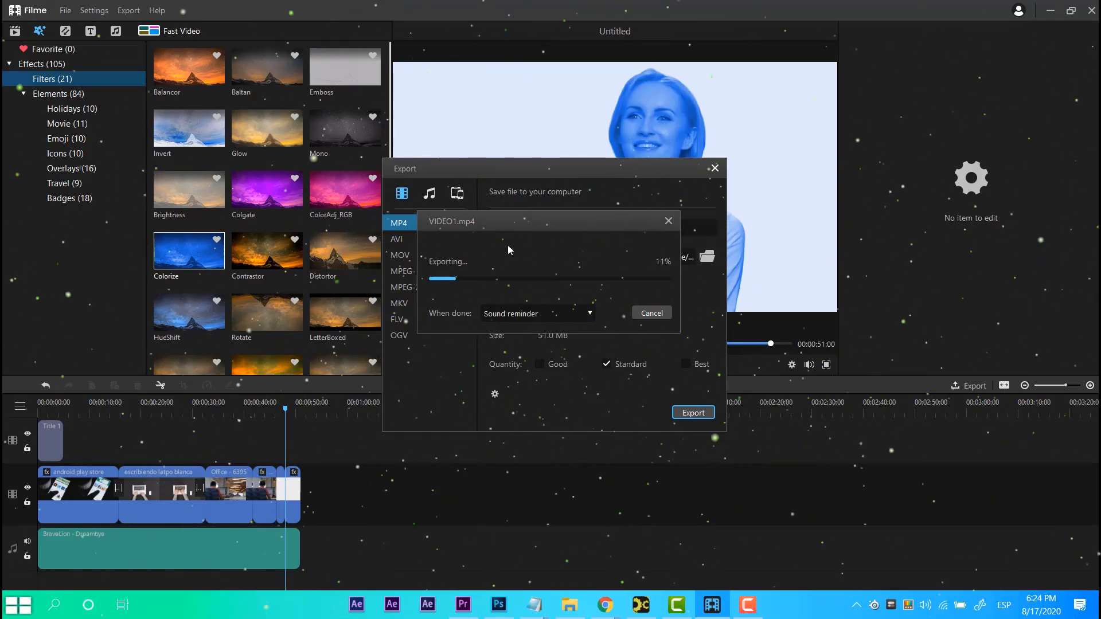
left_click_drag(480, 220, 732, 282)
left_click_drag(763, 244, 802, 241)
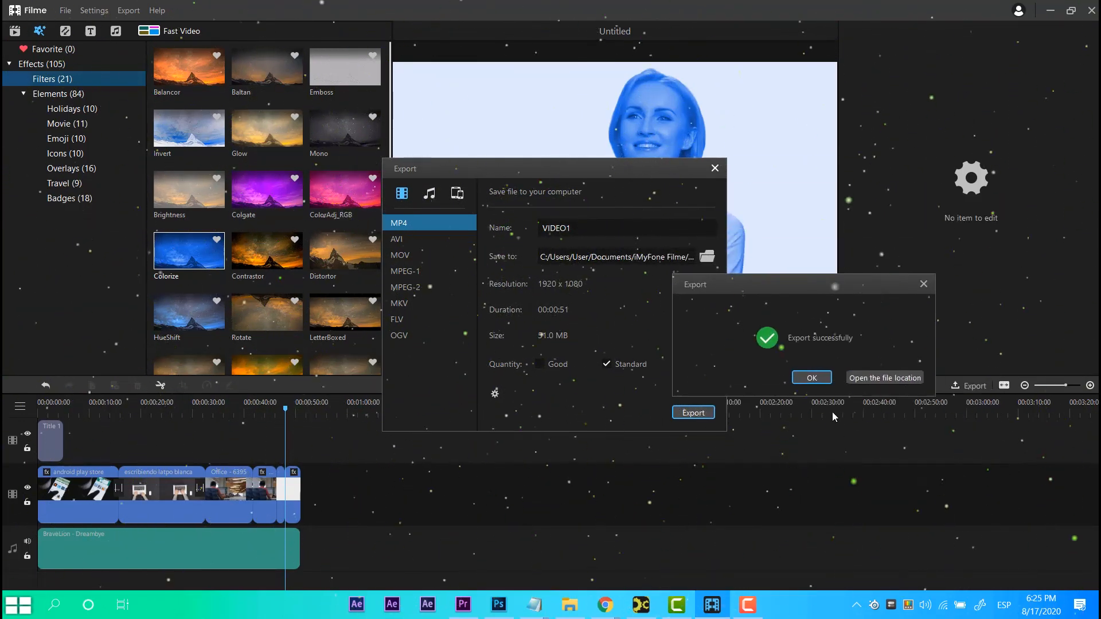
Open the exported file's location, scrub through VIDEO1 in the player, and close the export dialogs.
left_click(871, 379)
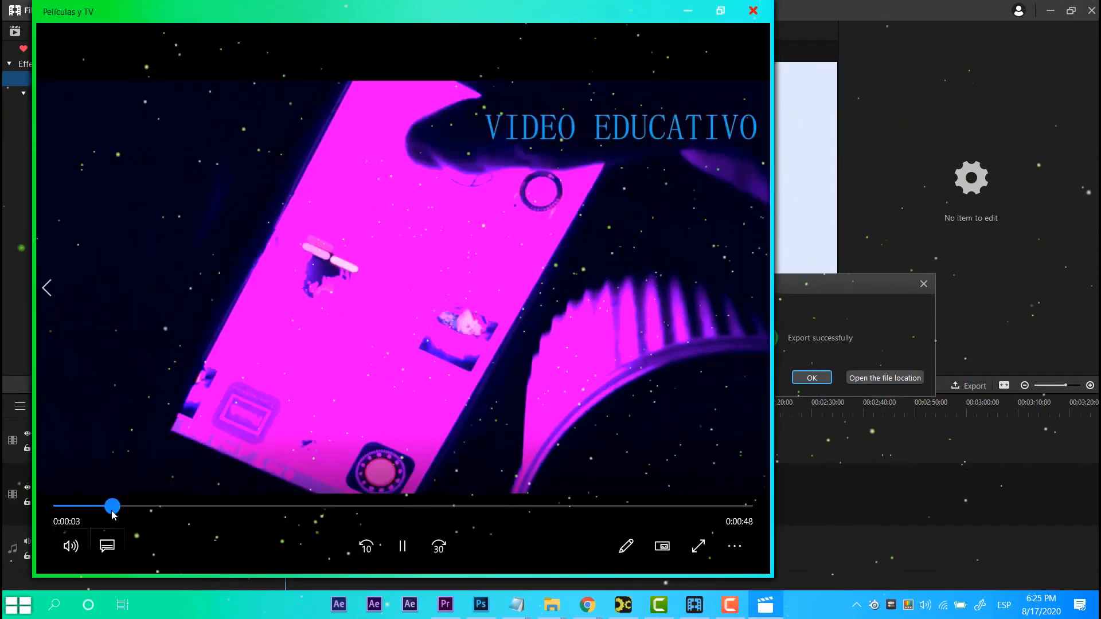
left_click_drag(112, 512, 674, 489)
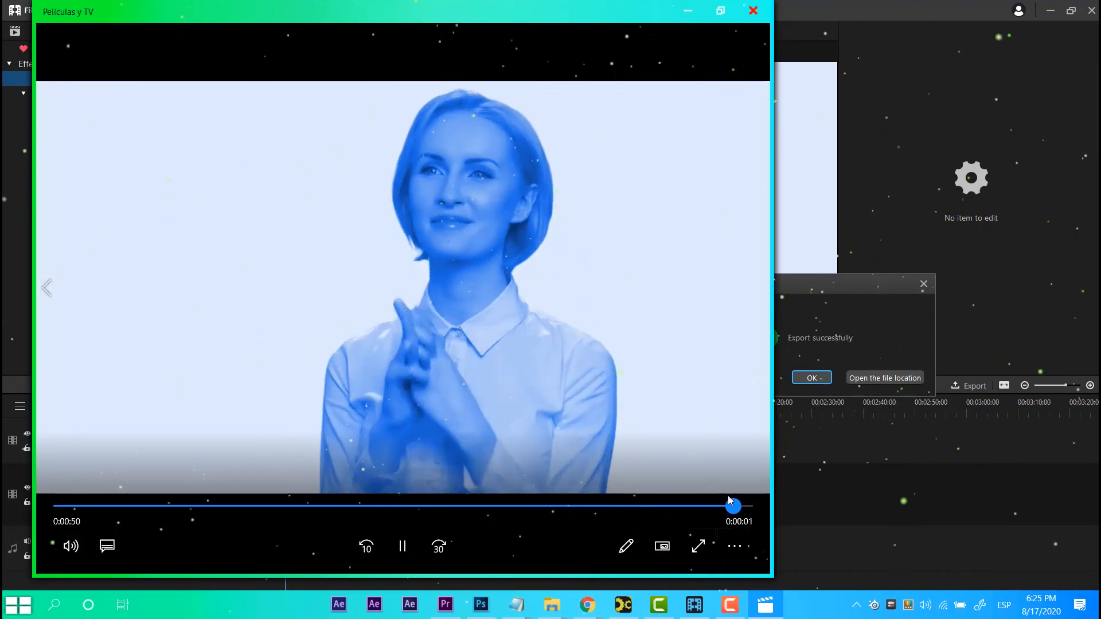
left_click(754, 10)
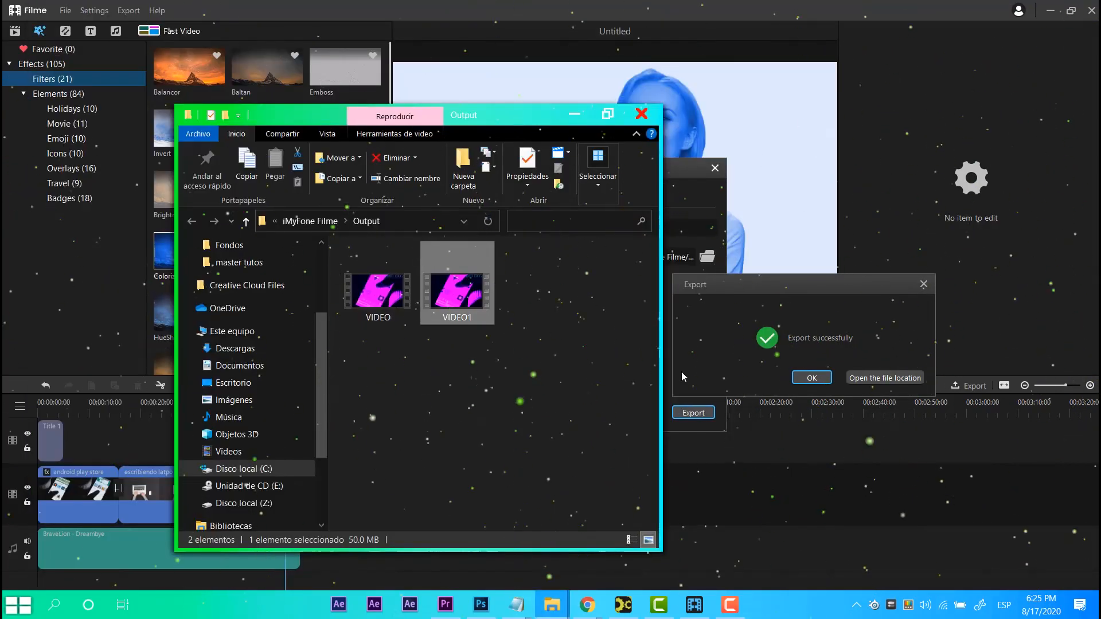
left_click(812, 377)
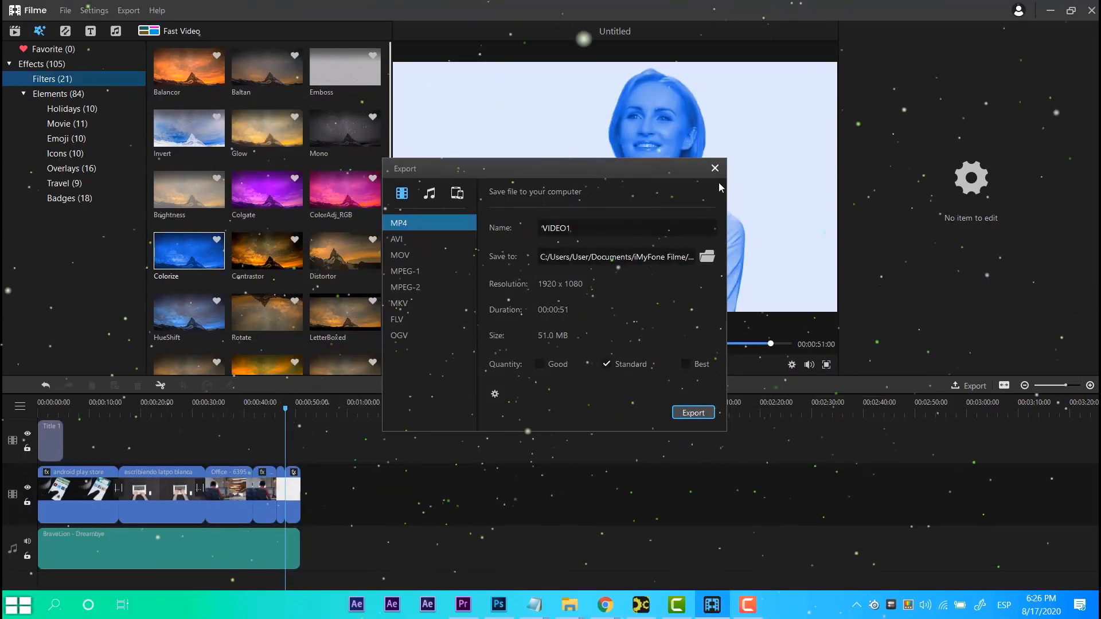
left_click(715, 169)
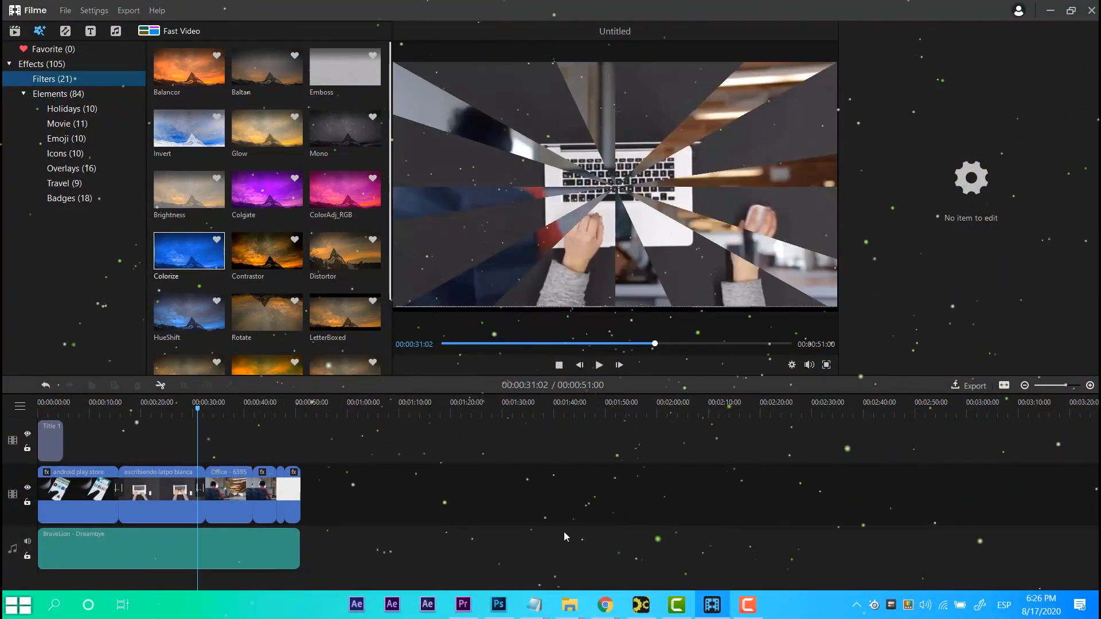
Switch to the browser and scroll through the Filme free-license web page, then minimize it.
left_click(677, 530)
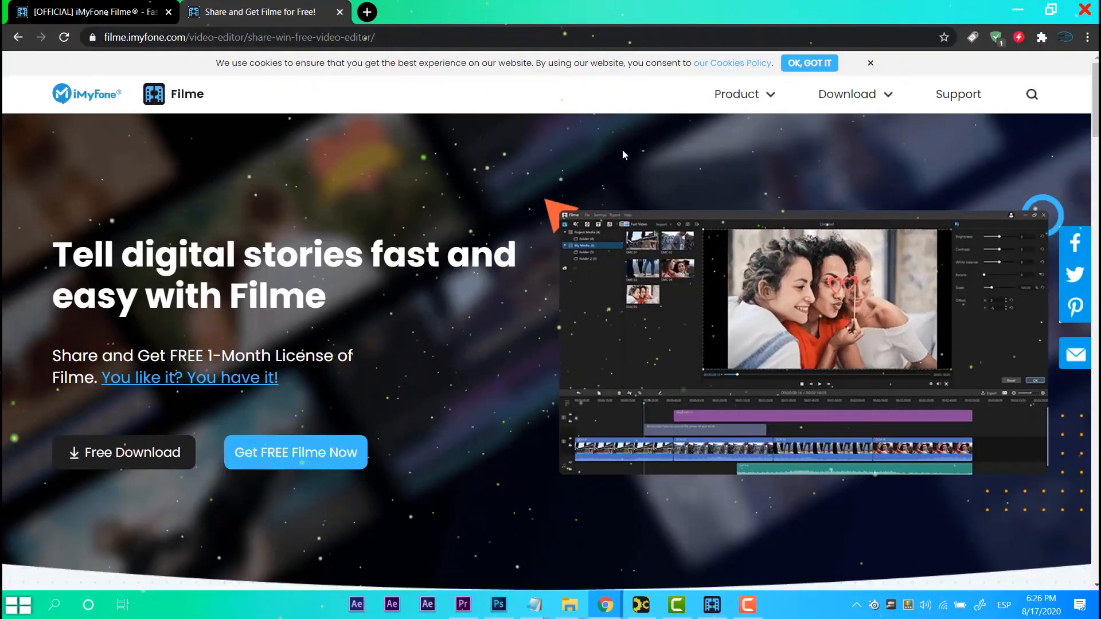
scroll(438, 356, "down", 2)
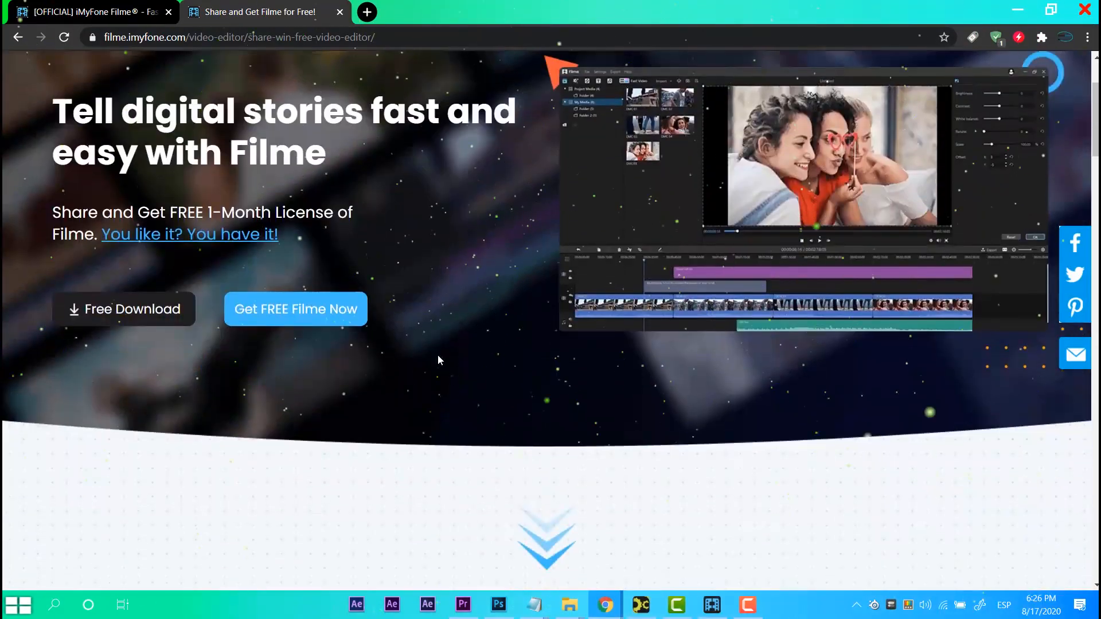
scroll(426, 400, "down", 2)
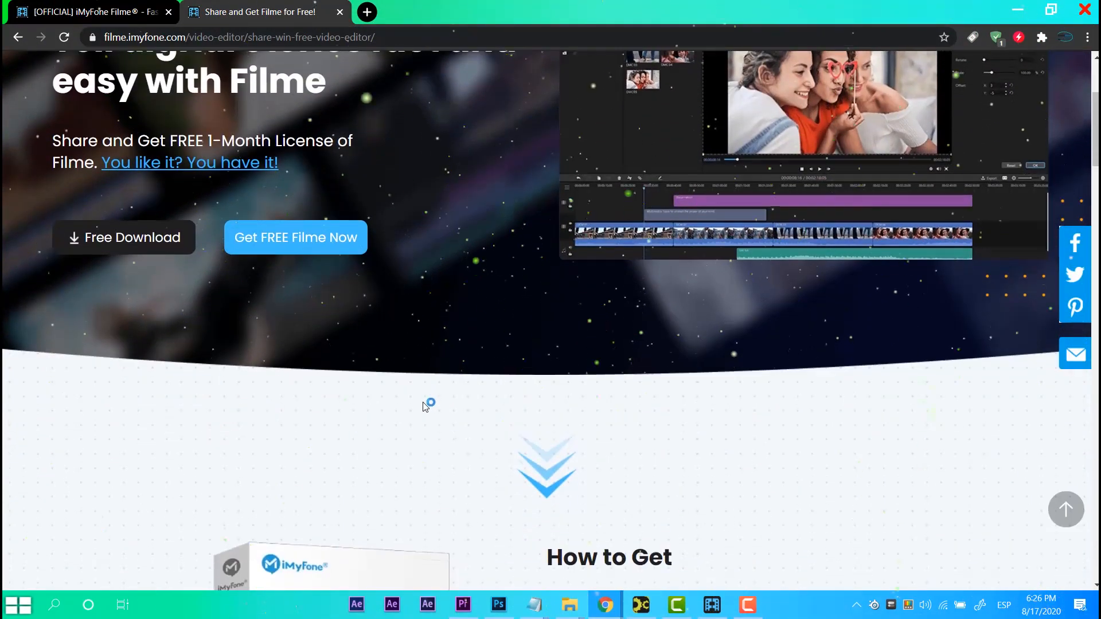
scroll(425, 401, "up", 5)
scroll(472, 367, "down", 2)
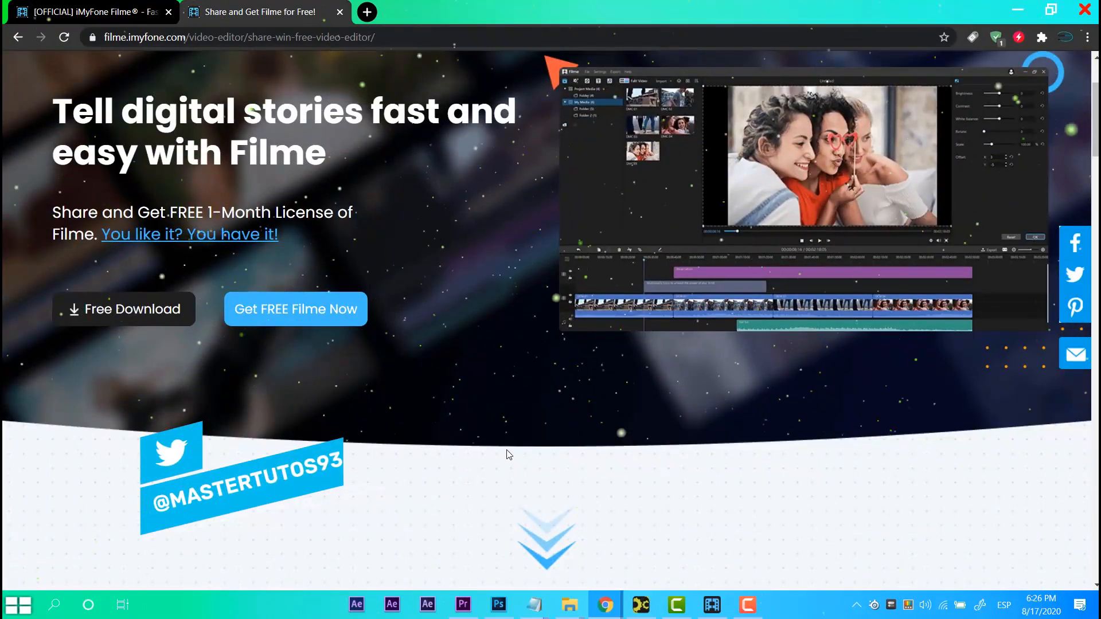
scroll(508, 455, "down", 2)
scroll(400, 298, "up", 5)
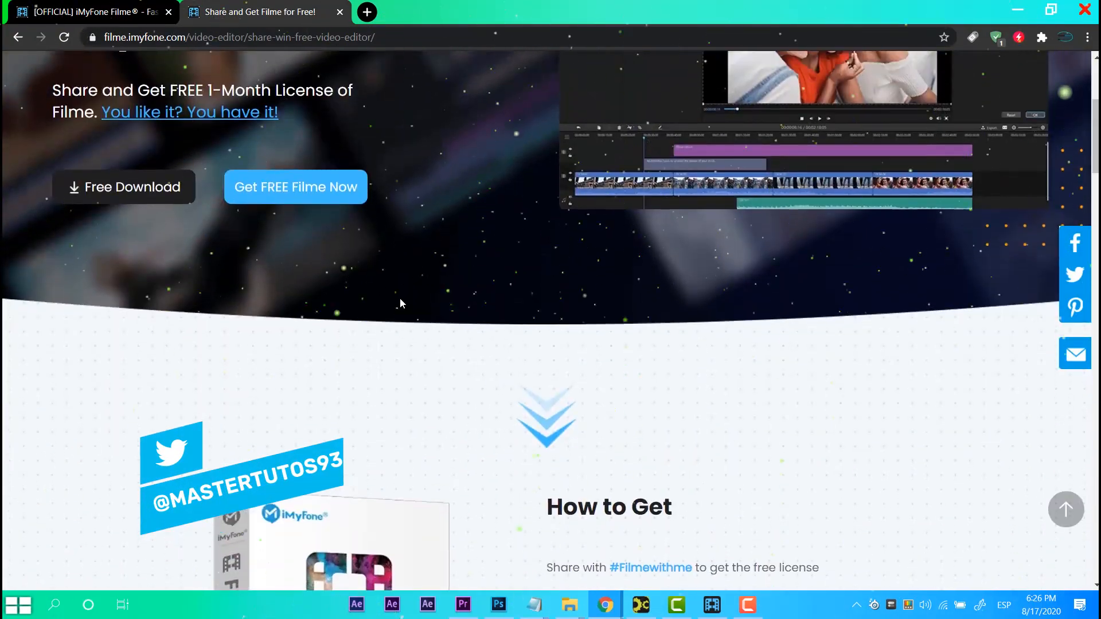
scroll(394, 283, "down", 6)
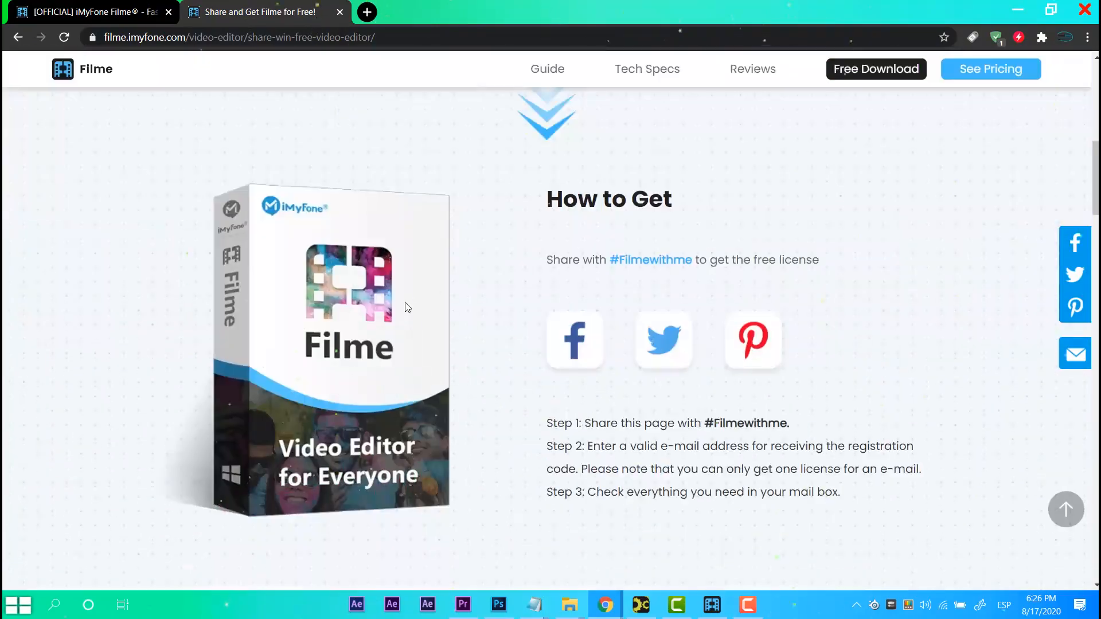
scroll(426, 300, "down", 3)
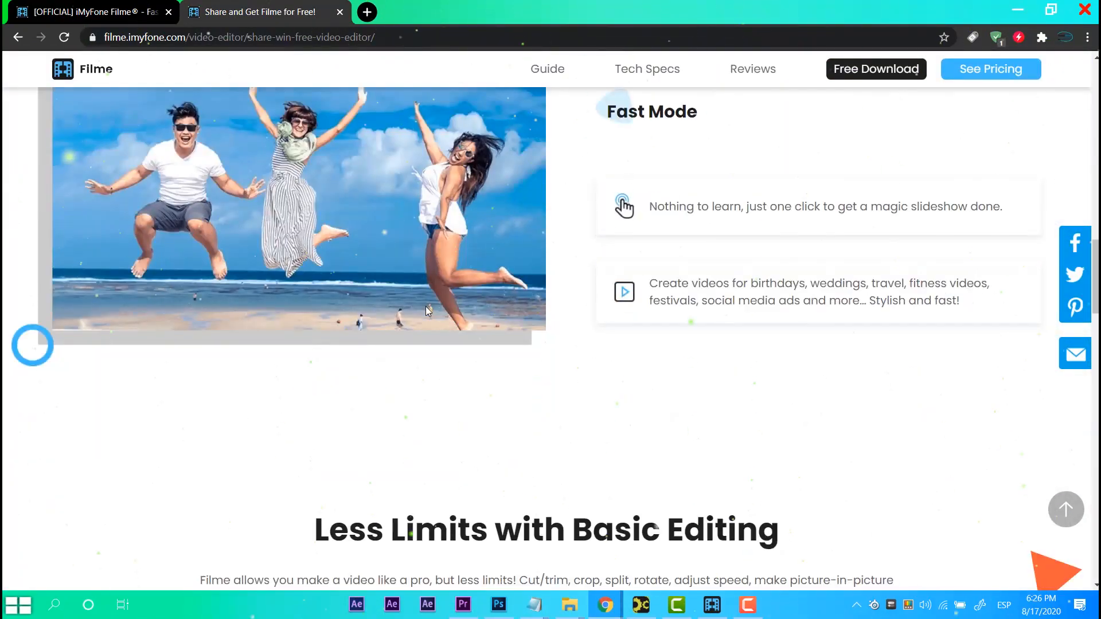
scroll(426, 317, "down", 1)
scroll(428, 317, "down", 10)
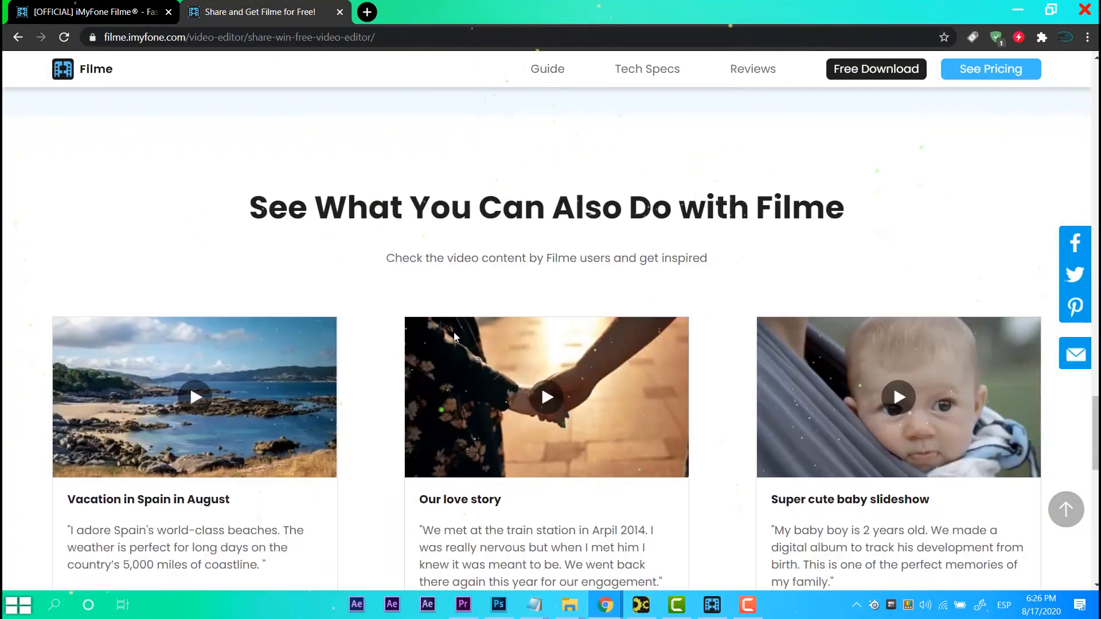
scroll(588, 340, "down", 5)
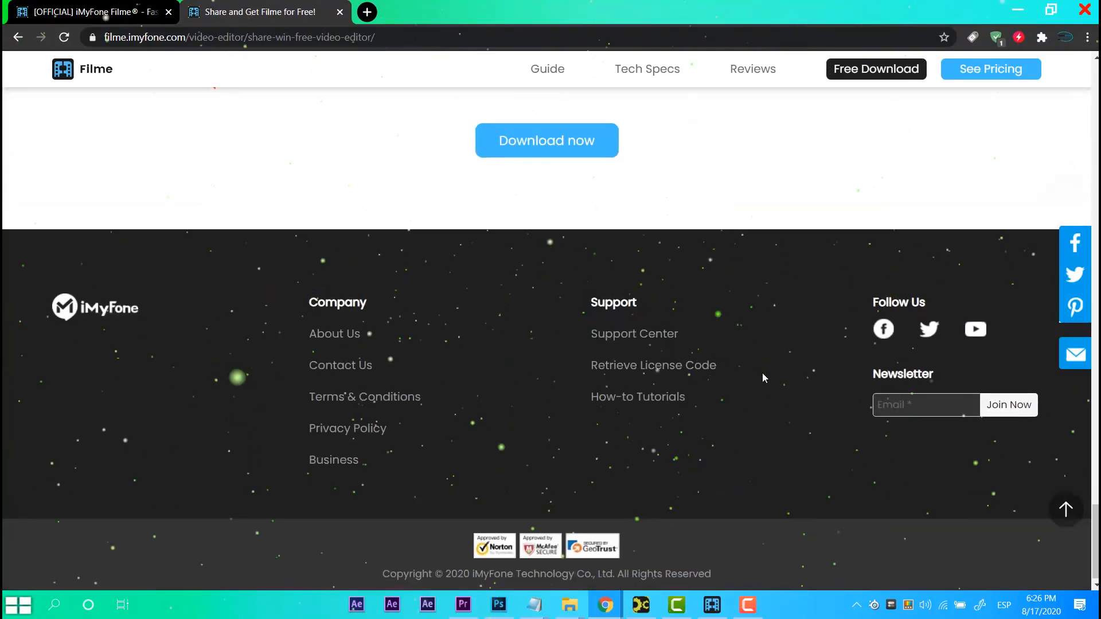
scroll(762, 372, "up", 6)
scroll(770, 364, "up", 14)
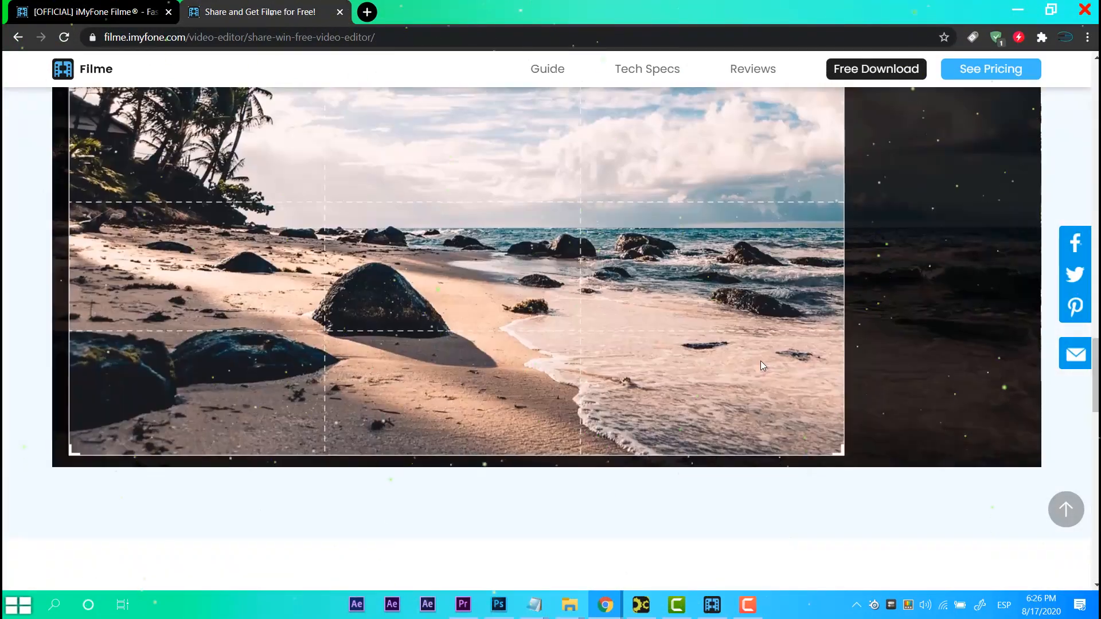
scroll(784, 358, "up", 15)
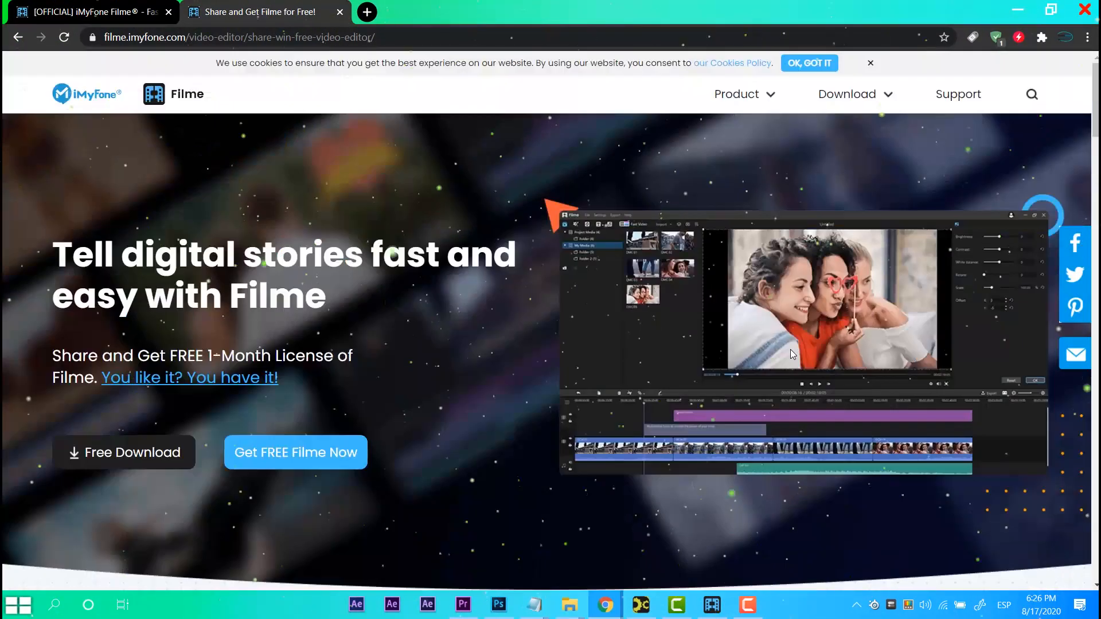
left_click(1021, 7)
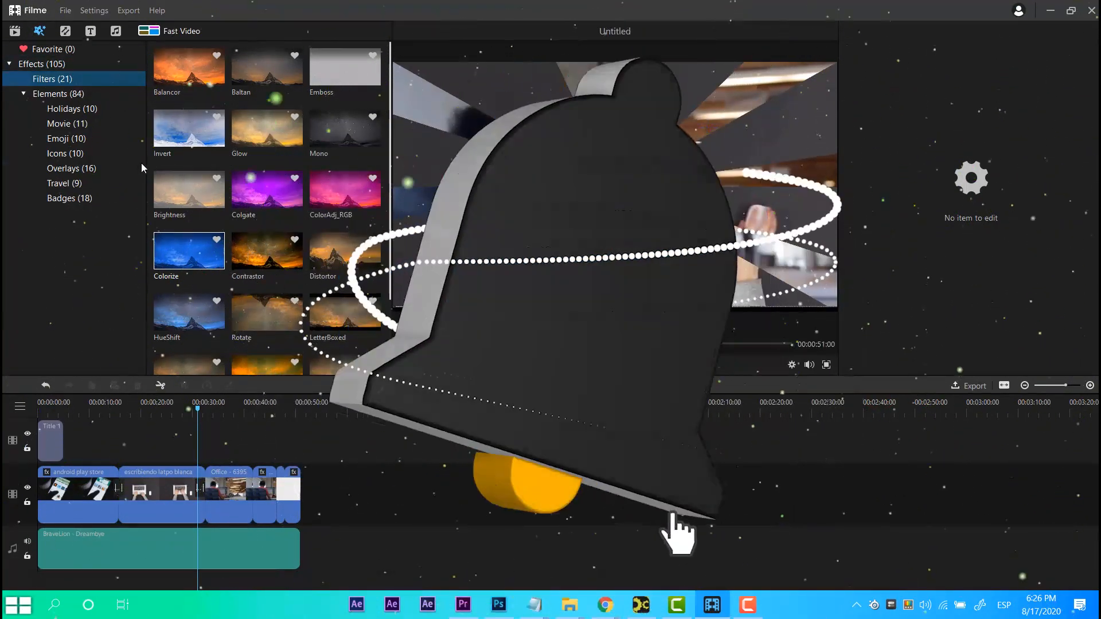
Browse the effect element categories, then the transitions, text and audio sound-effect libraries.
left_click(90, 108)
left_click(89, 168)
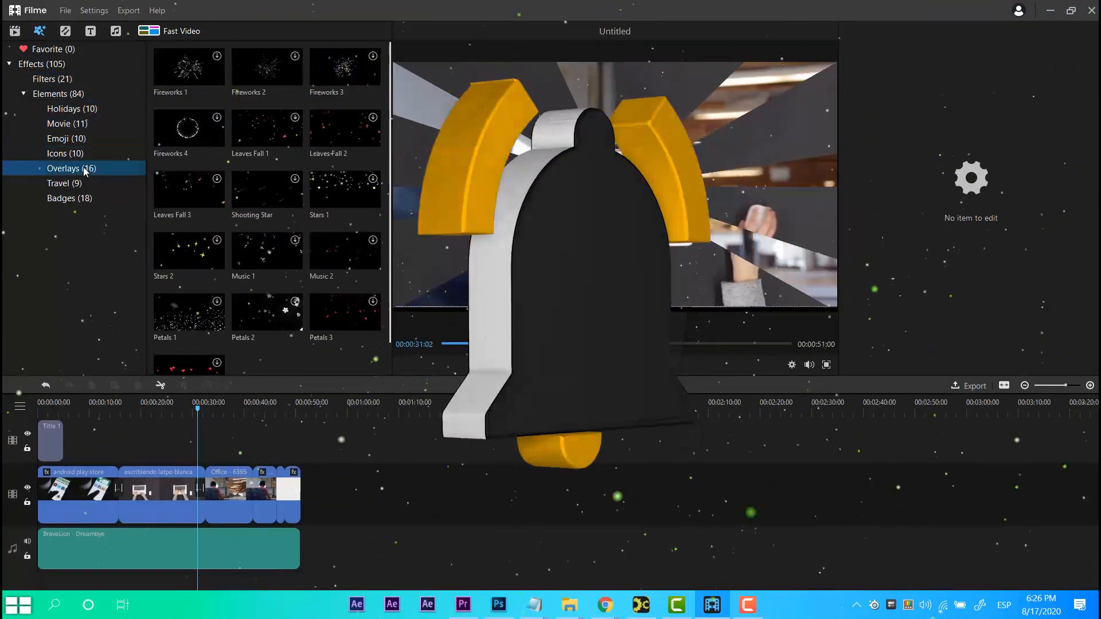
left_click(82, 201)
left_click(56, 63)
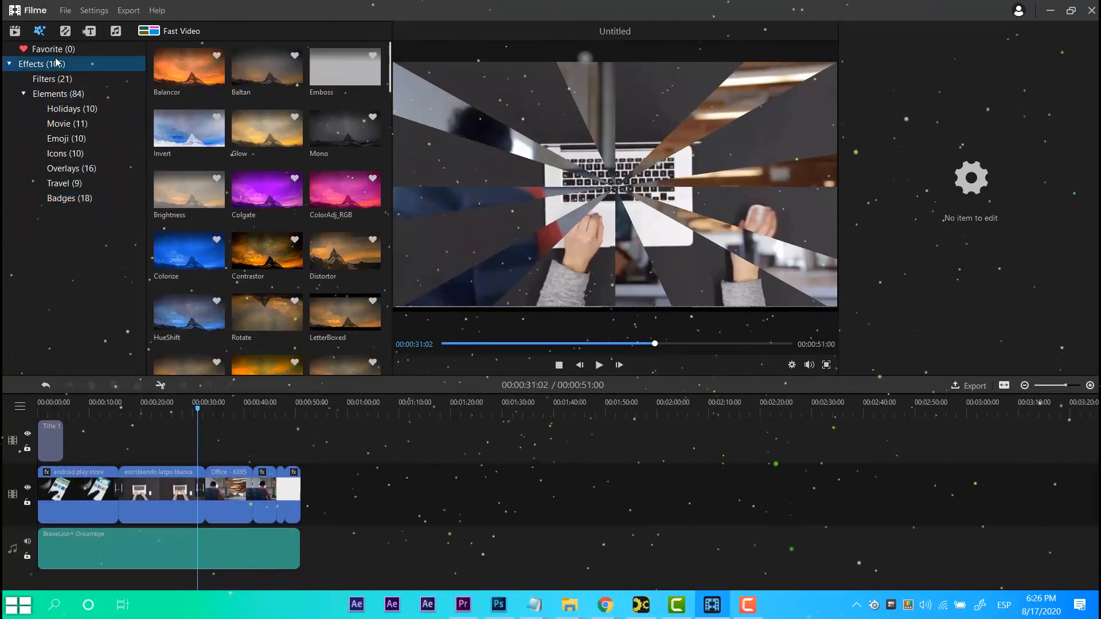
left_click(65, 30)
left_click(90, 32)
left_click(116, 30)
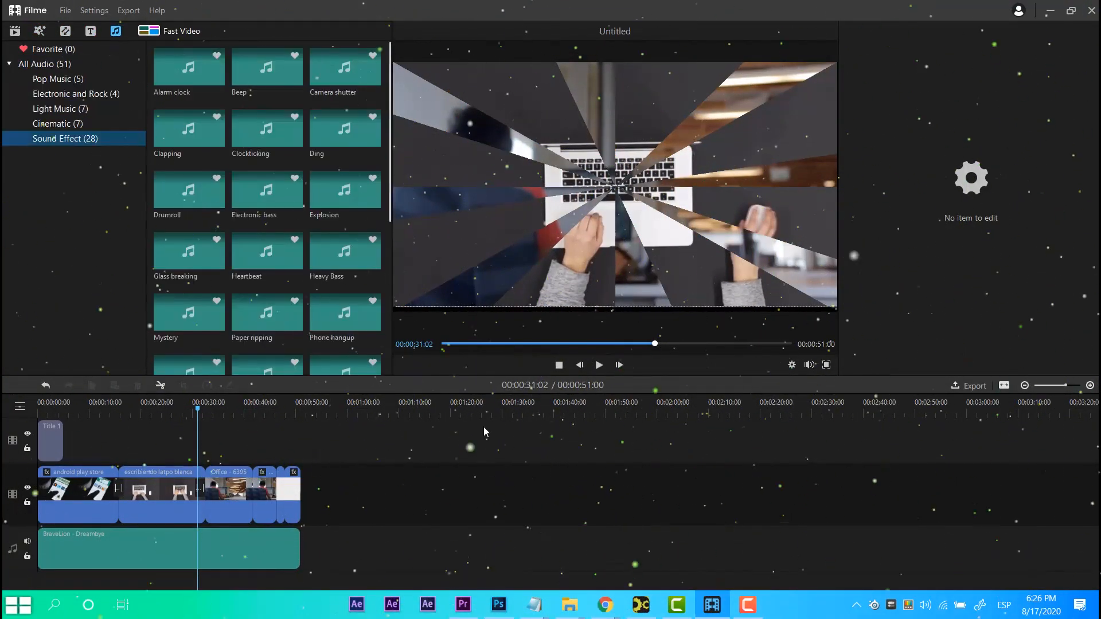